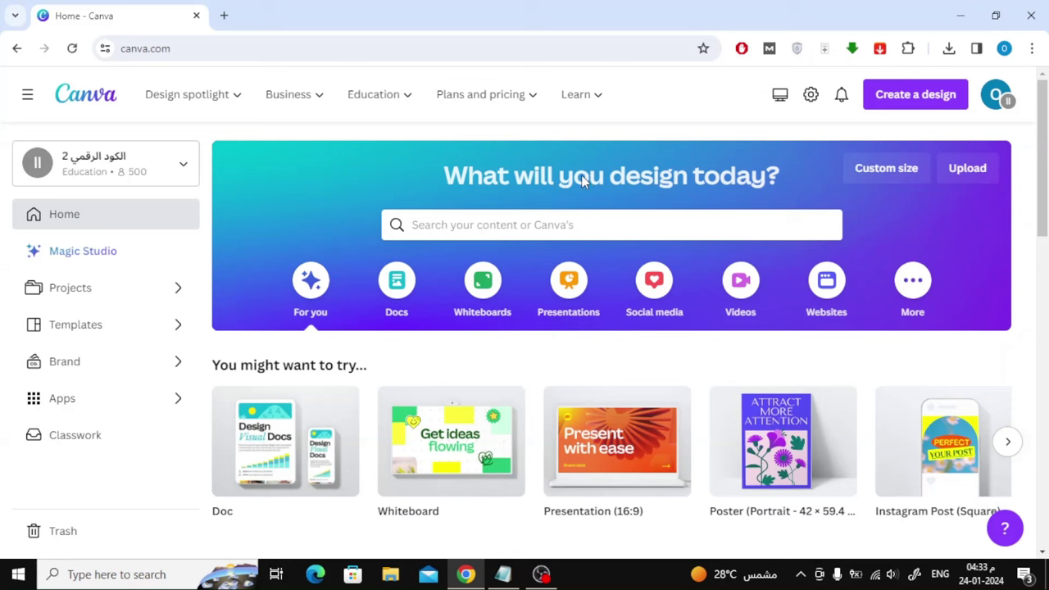
Open the Mockups app and browse the TV & screens collection under Technology
left_click(138, 401)
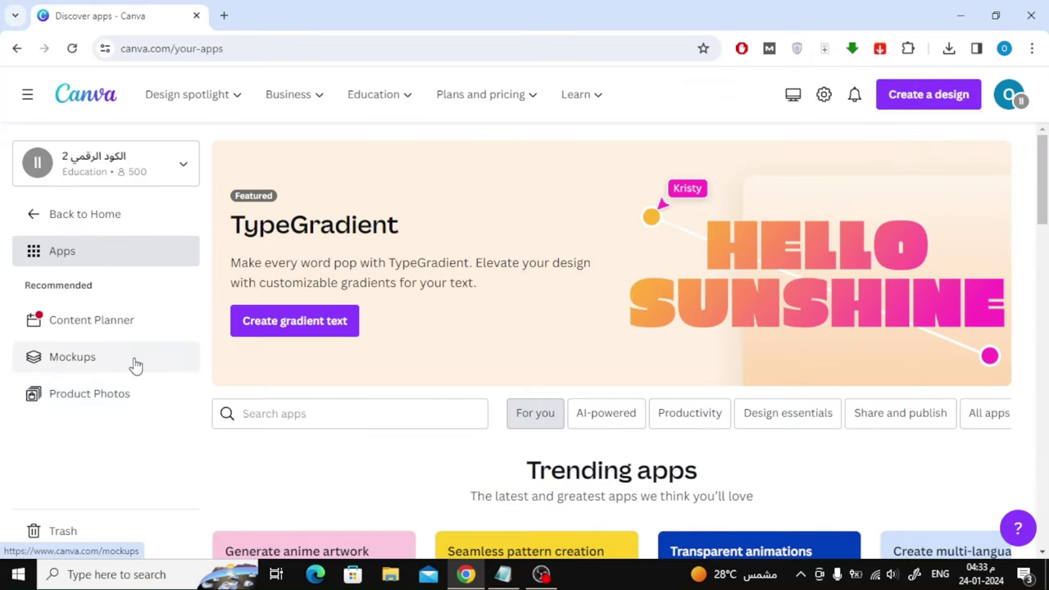
left_click(136, 366)
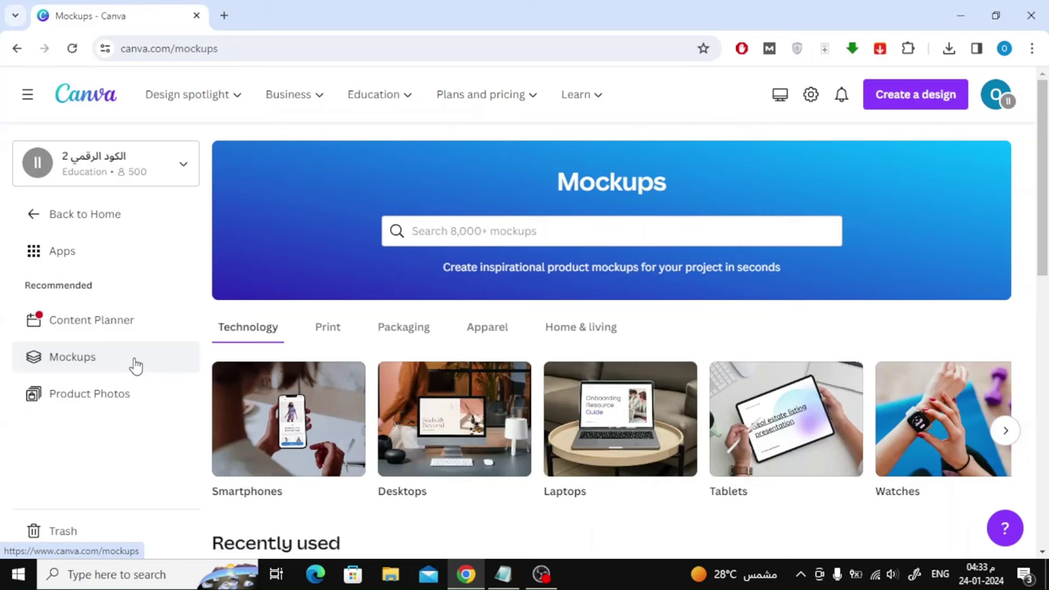
scroll(136, 365, "down", 1)
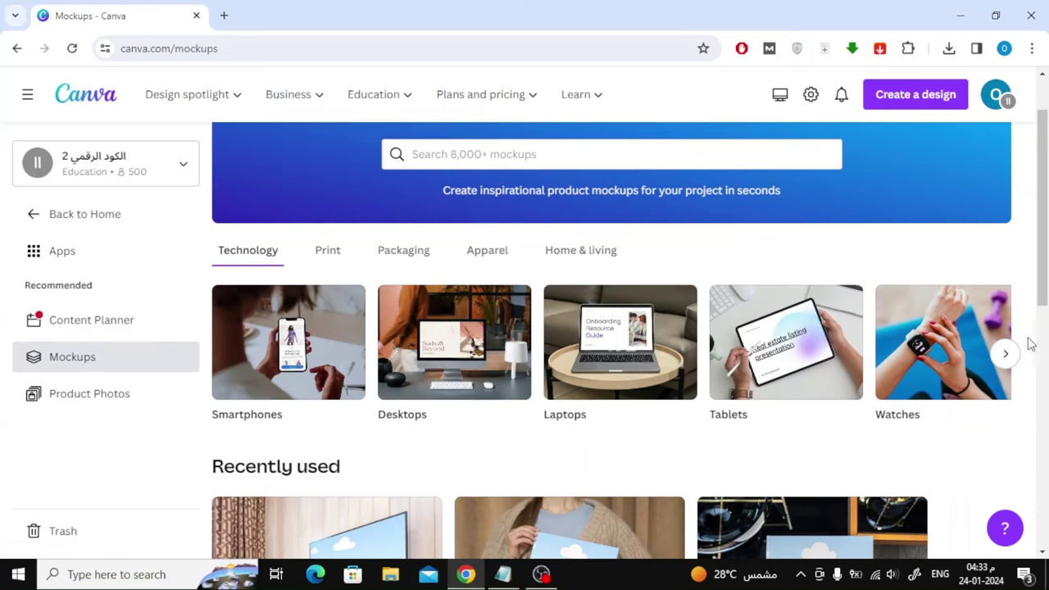
left_click(1006, 354)
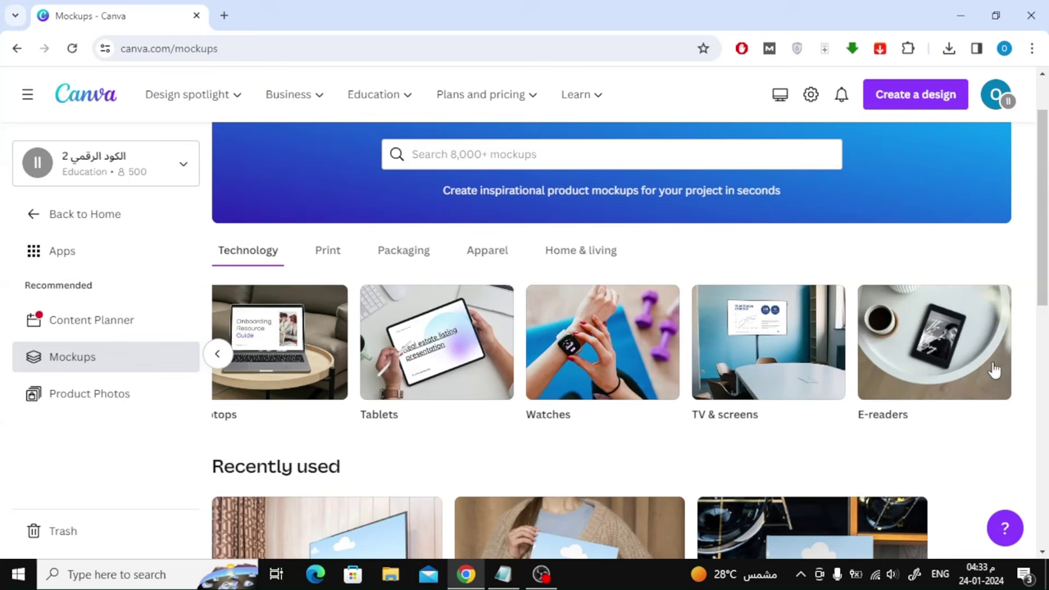
left_click(779, 375)
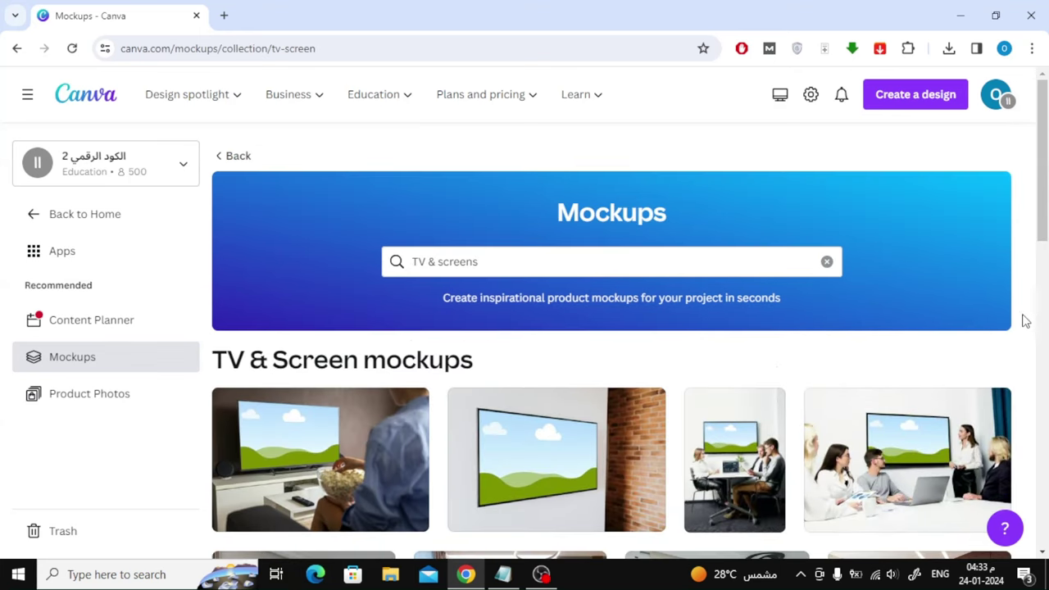
scroll(1024, 321, "down", 2)
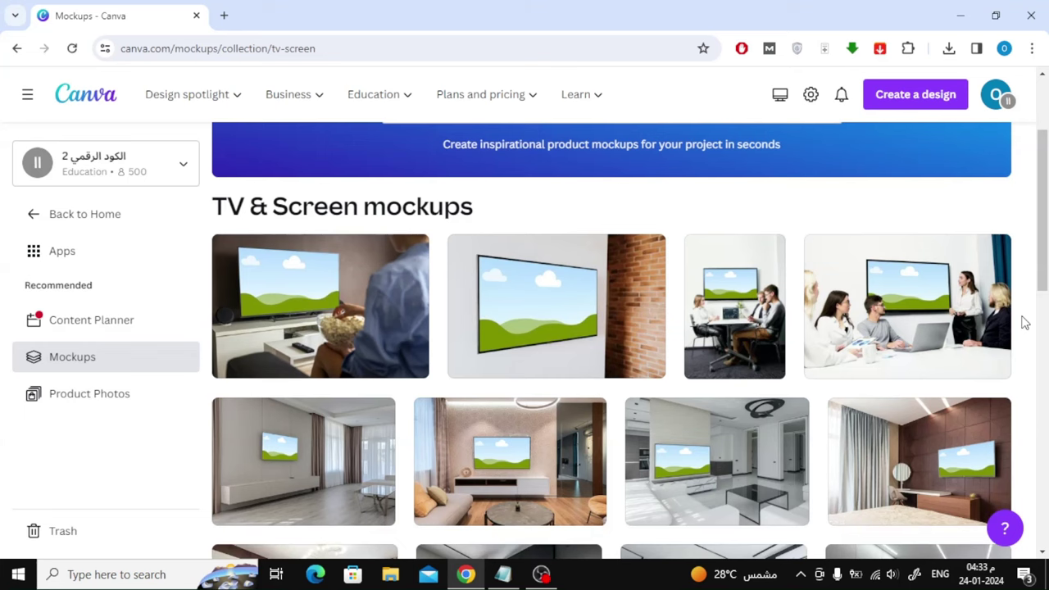
scroll(1023, 322, "down", 3)
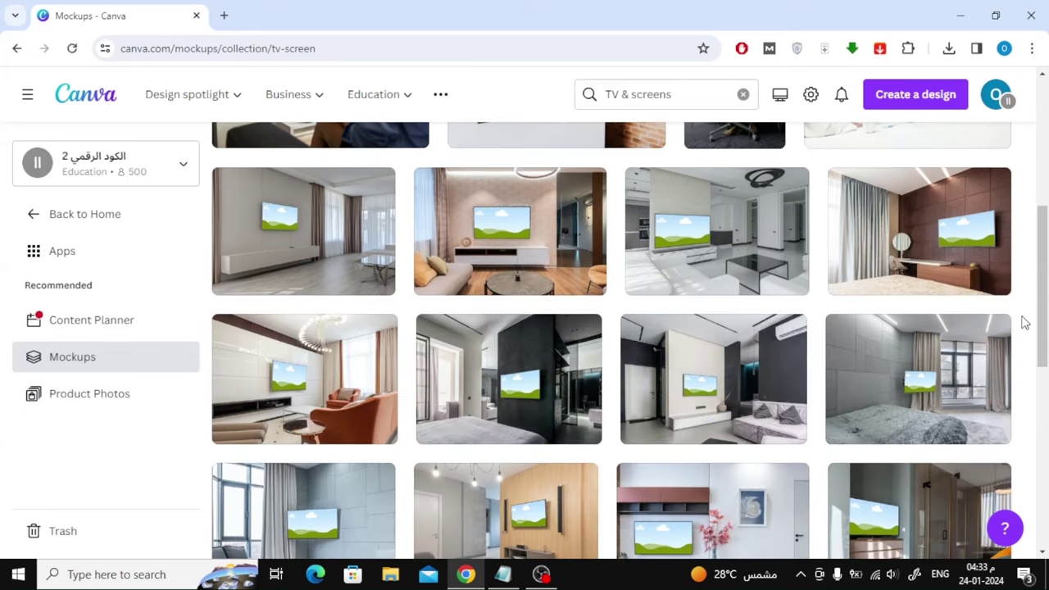
scroll(1024, 322, "down", 3)
scroll(1023, 323, "down", 8)
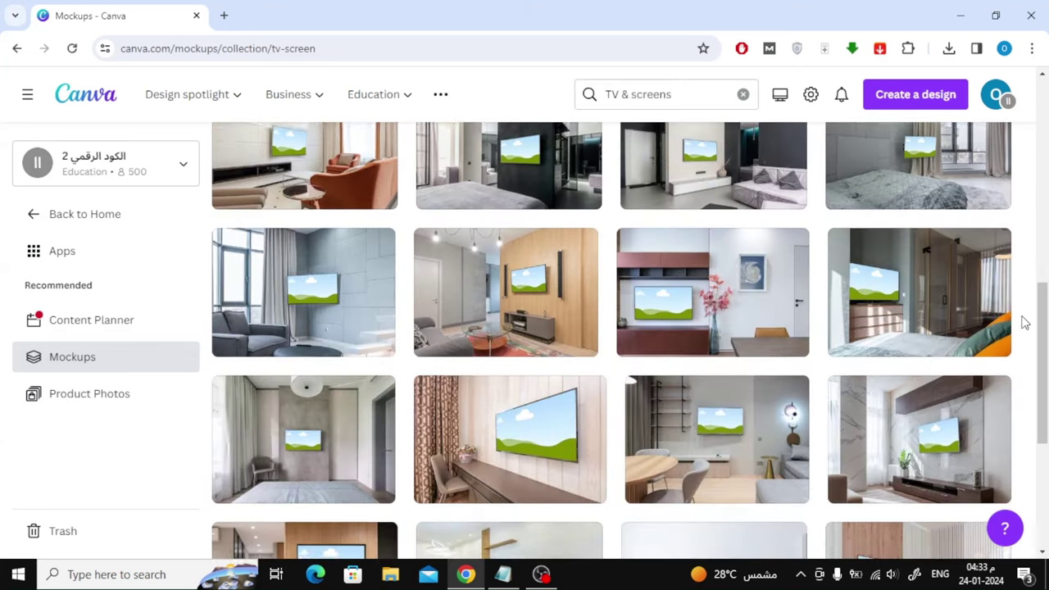
scroll(1024, 322, "down", 2)
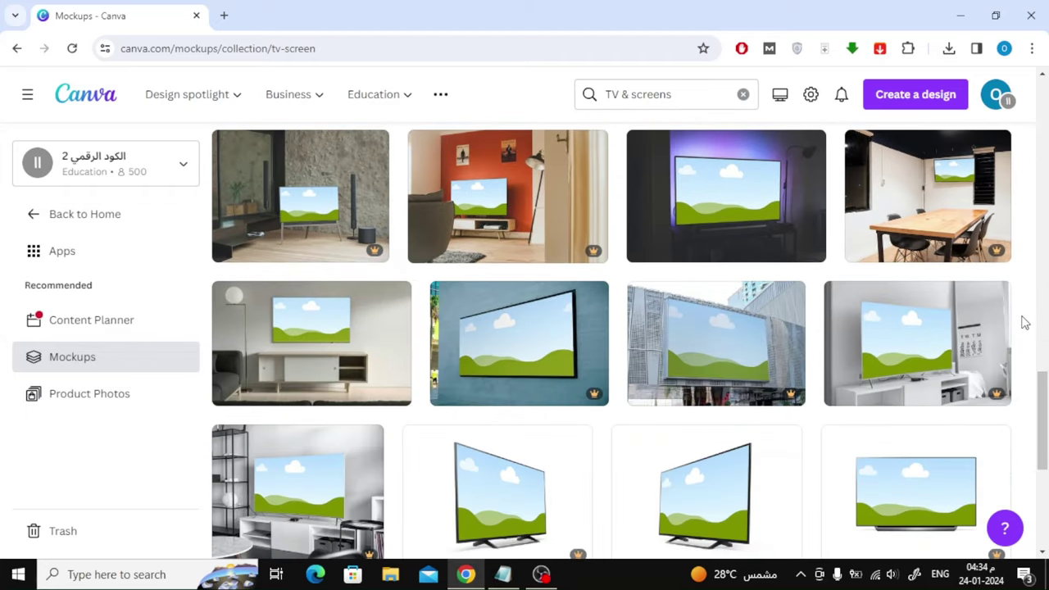
scroll(1024, 322, "down", 3)
scroll(1023, 322, "up", 3)
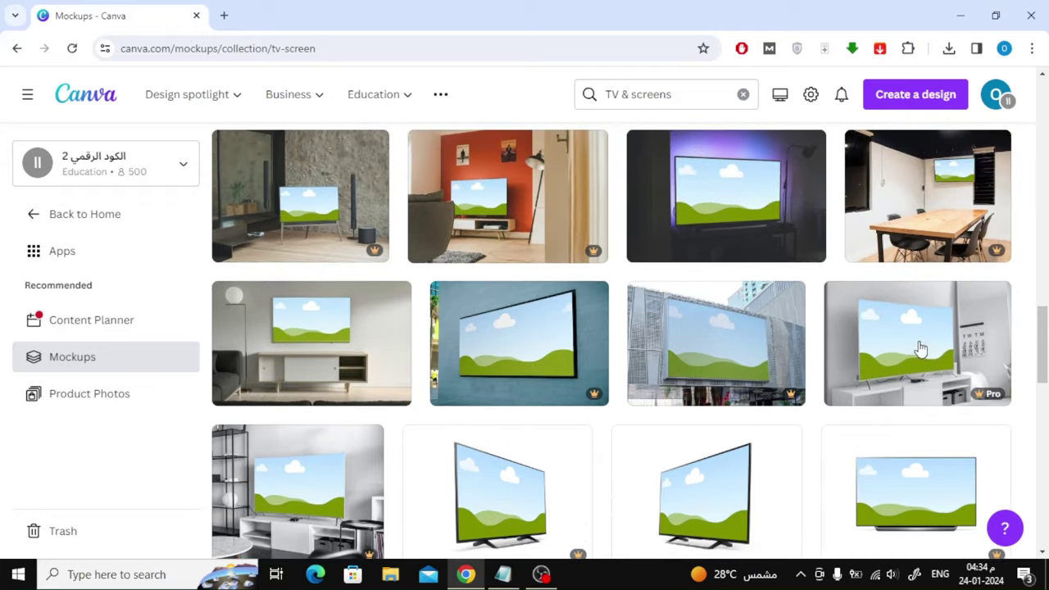
Put the uploaded LOVE.png image on the white-room Pro TV mockup's screen
left_click(920, 350)
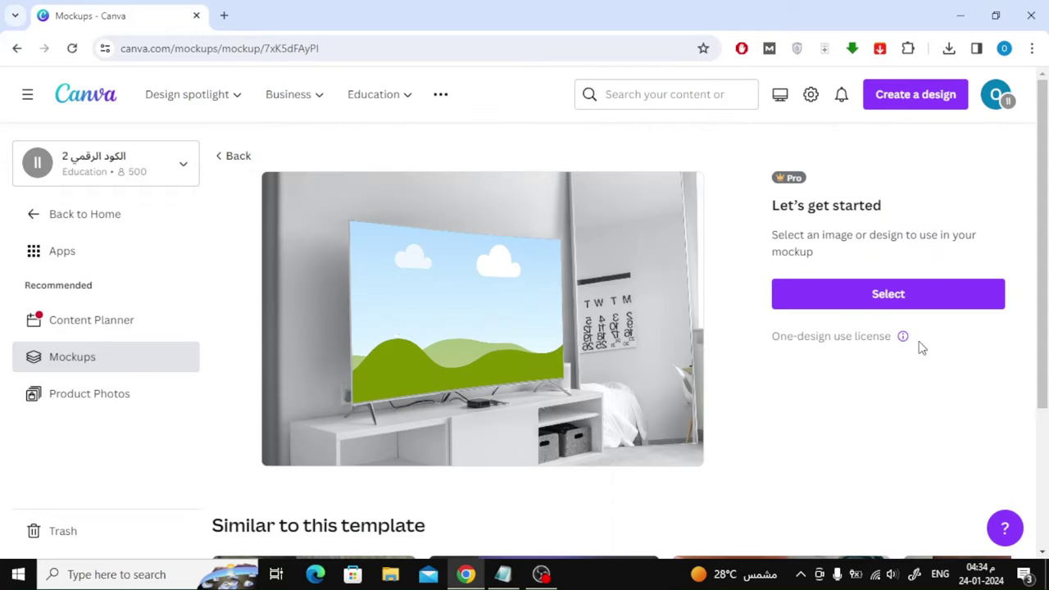
left_click(920, 295)
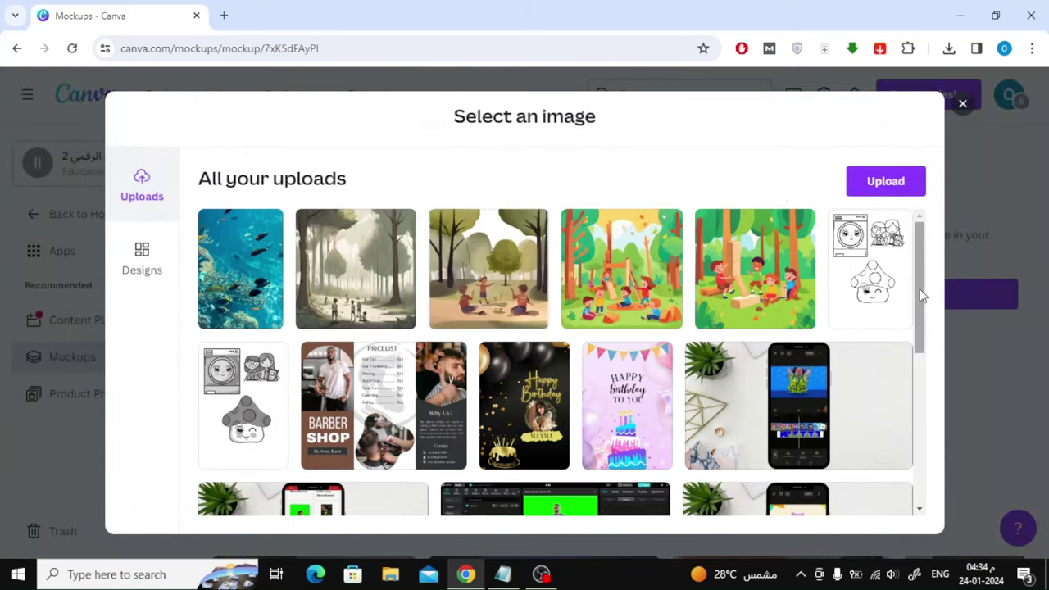
scroll(745, 318, "down", 3)
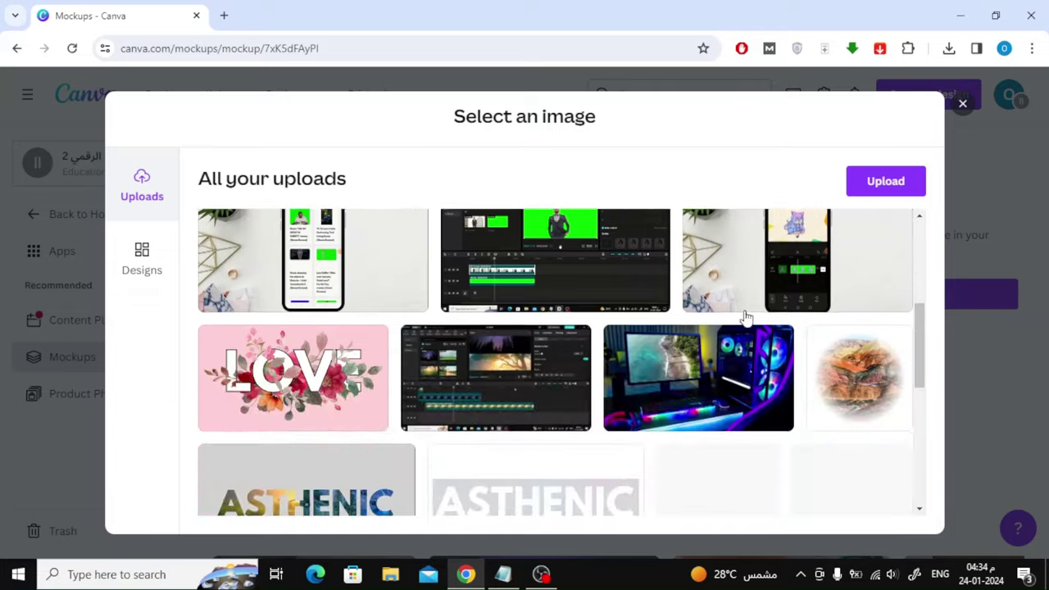
scroll(745, 318, "down", 2)
scroll(744, 317, "up", 1)
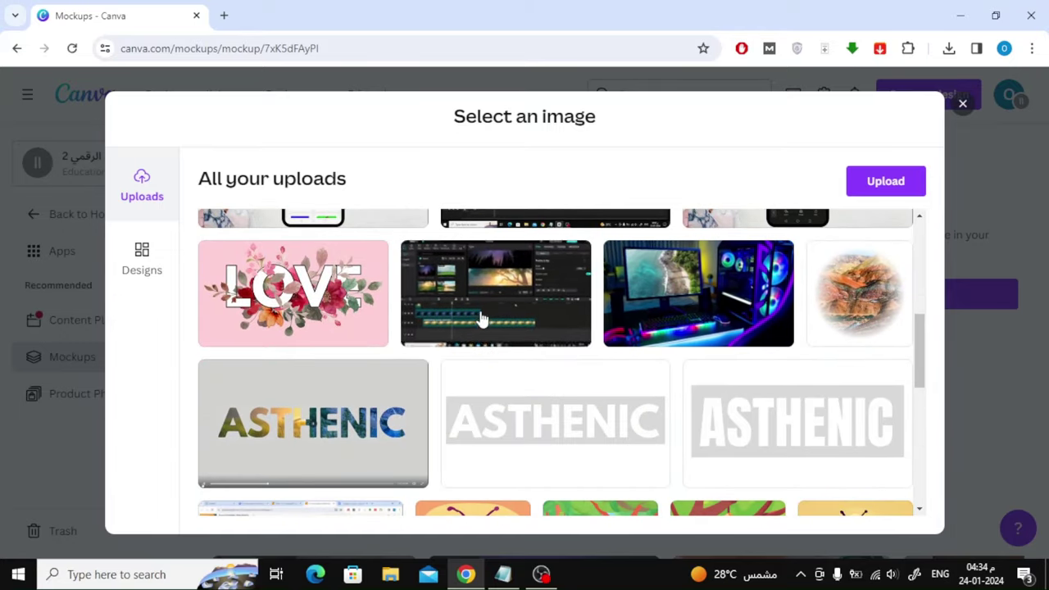
left_click(283, 318)
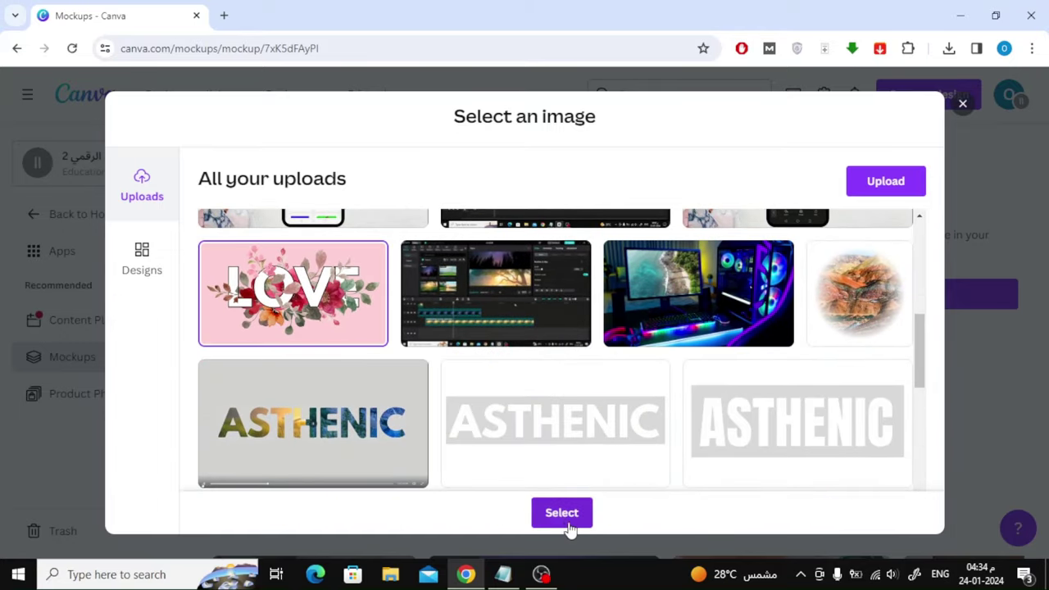
left_click(564, 515)
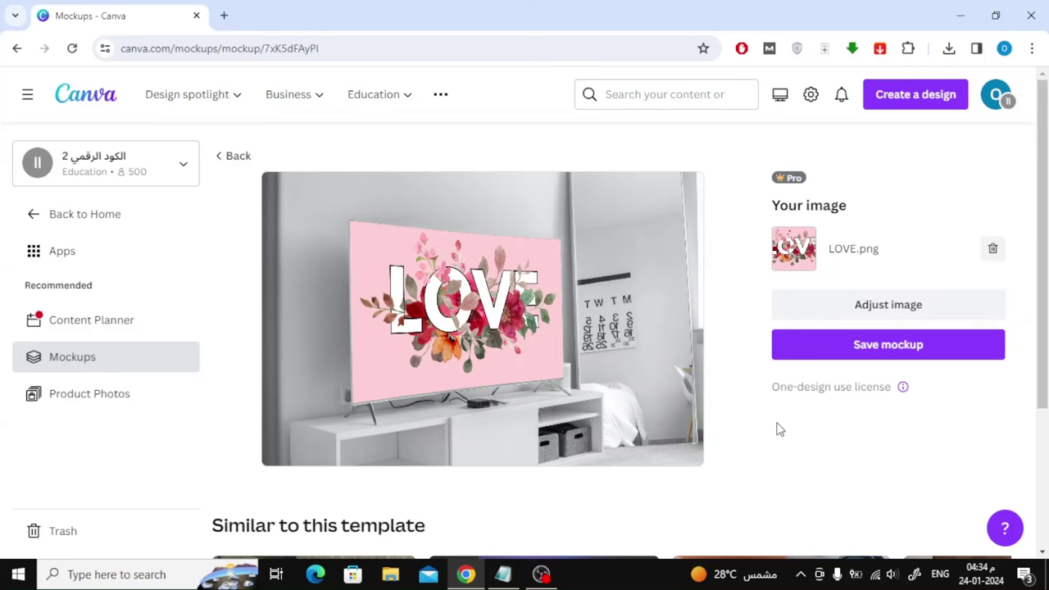
Save the LOVE TV mockup and use it in a new design
left_click(937, 349)
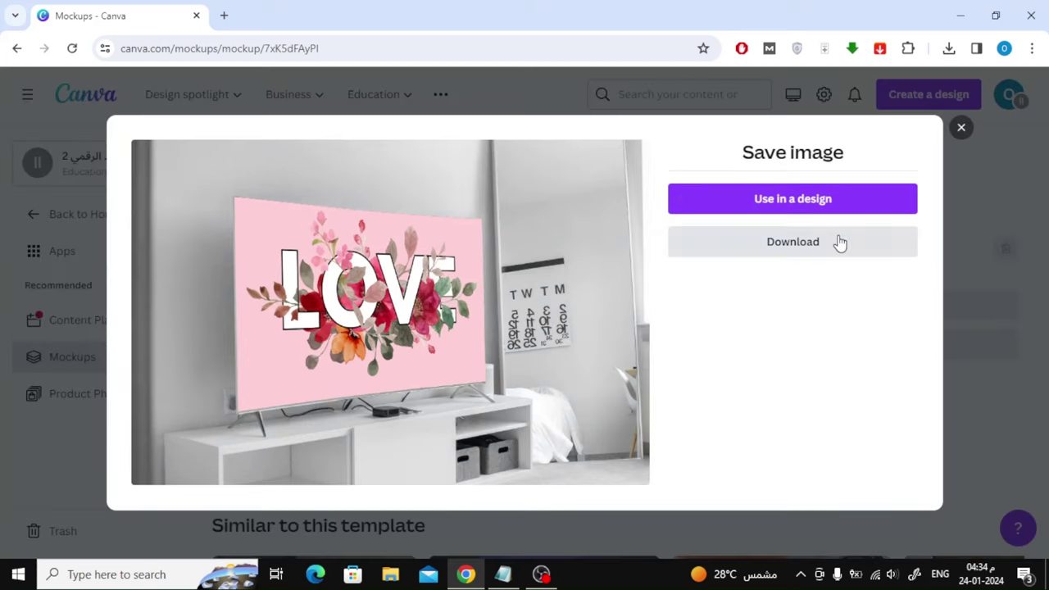
left_click(828, 205)
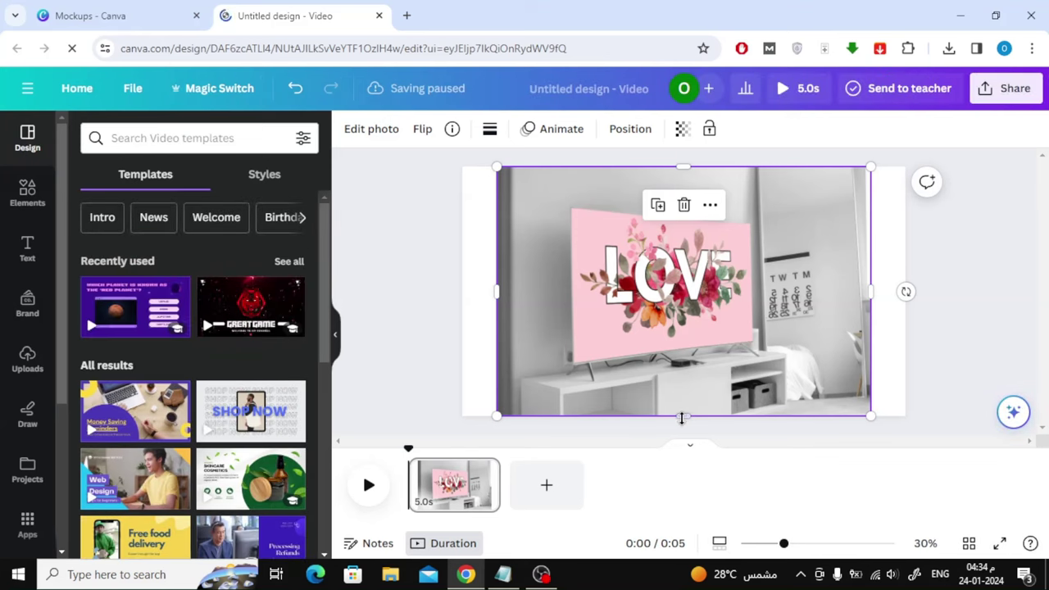
Crop the mockup's bottom, top, right and left edges down to the pink LOVE screen
left_click_drag(681, 399, 686, 370)
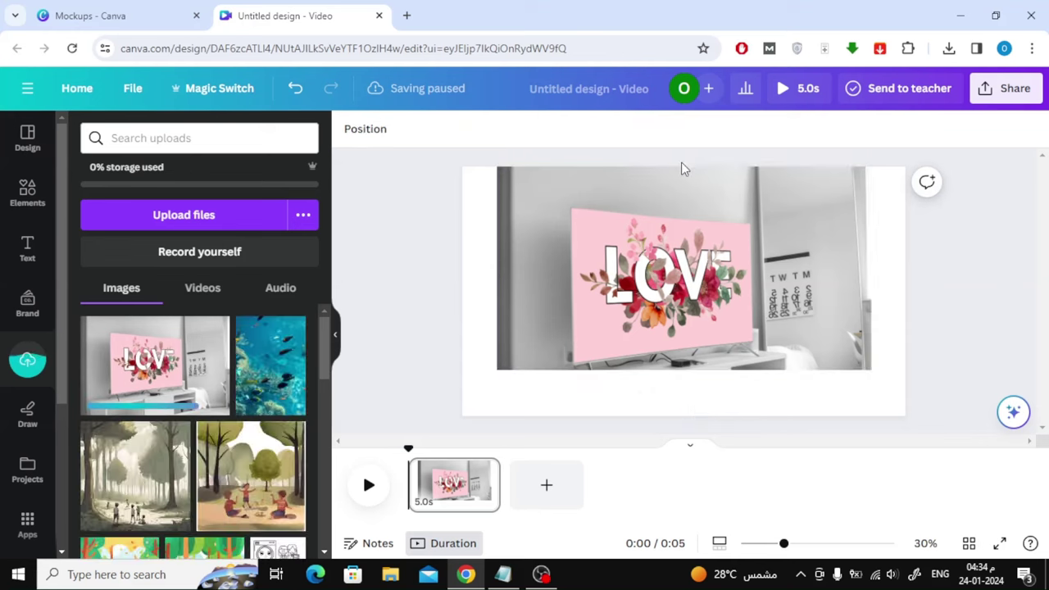
left_click_drag(678, 165, 682, 199)
left_click_drag(871, 284, 755, 286)
left_click_drag(492, 282, 563, 284)
Move the cropped LOVE image to the top-left corner and enlarge it to fill the page height
left_click(870, 257)
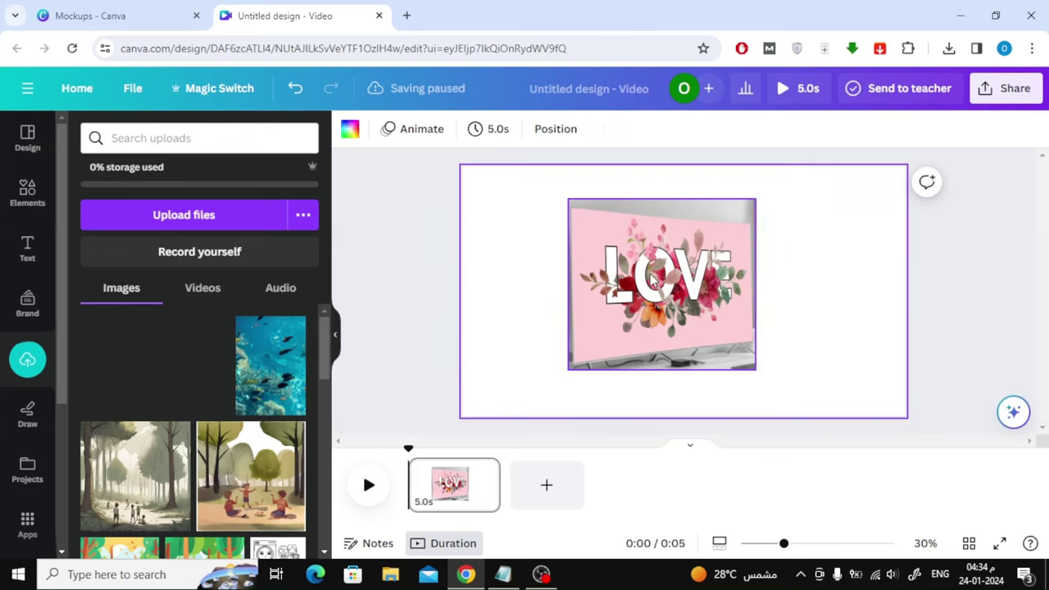
left_click_drag(645, 271, 541, 239)
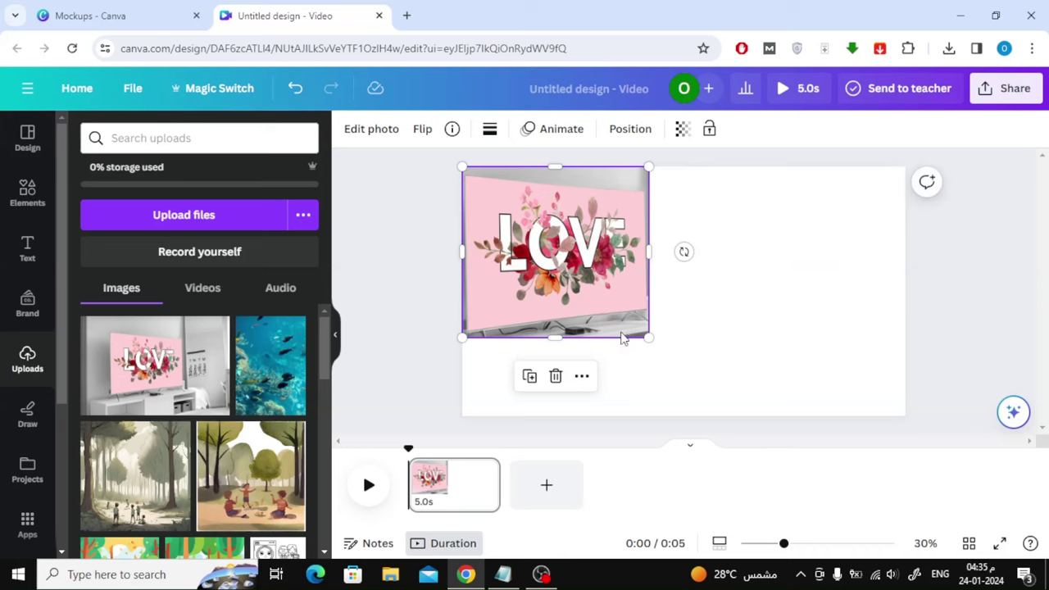
left_click_drag(650, 340, 749, 415)
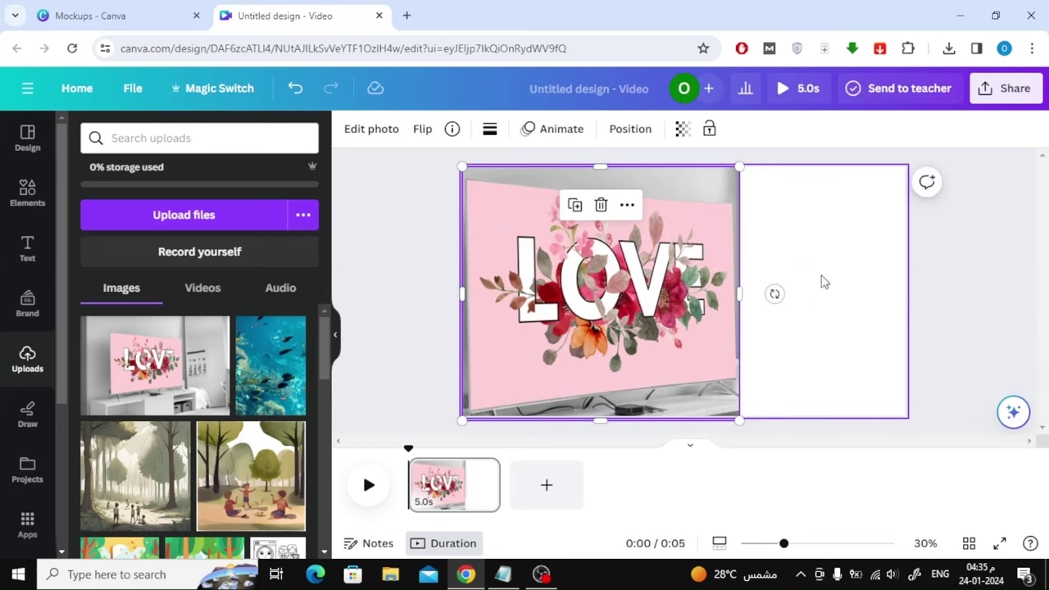
Set the page background colour to yellow #ffde59
left_click(832, 225)
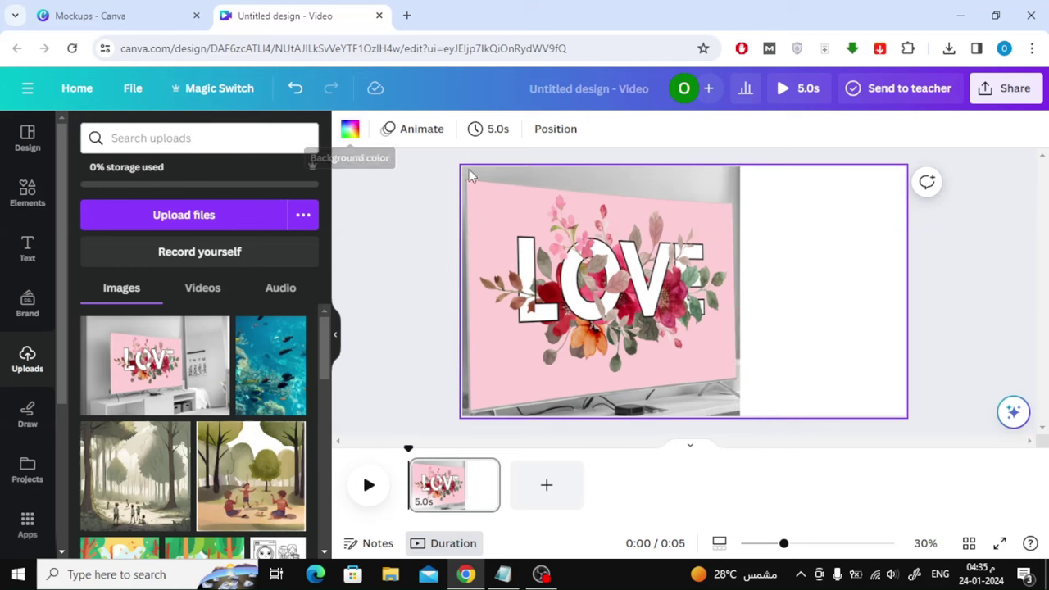
left_click(350, 128)
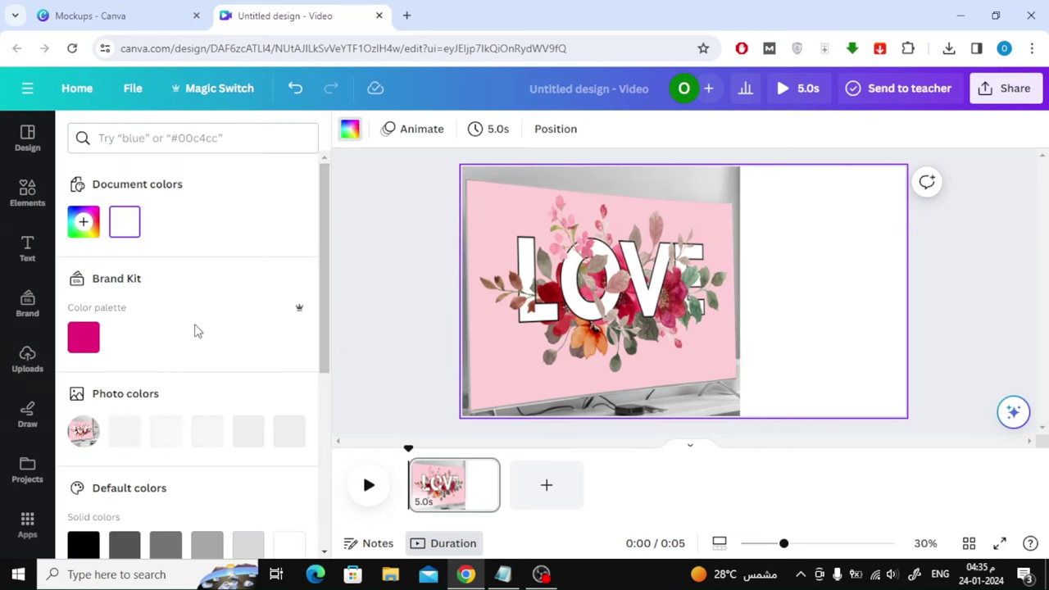
scroll(177, 339, "down", 5)
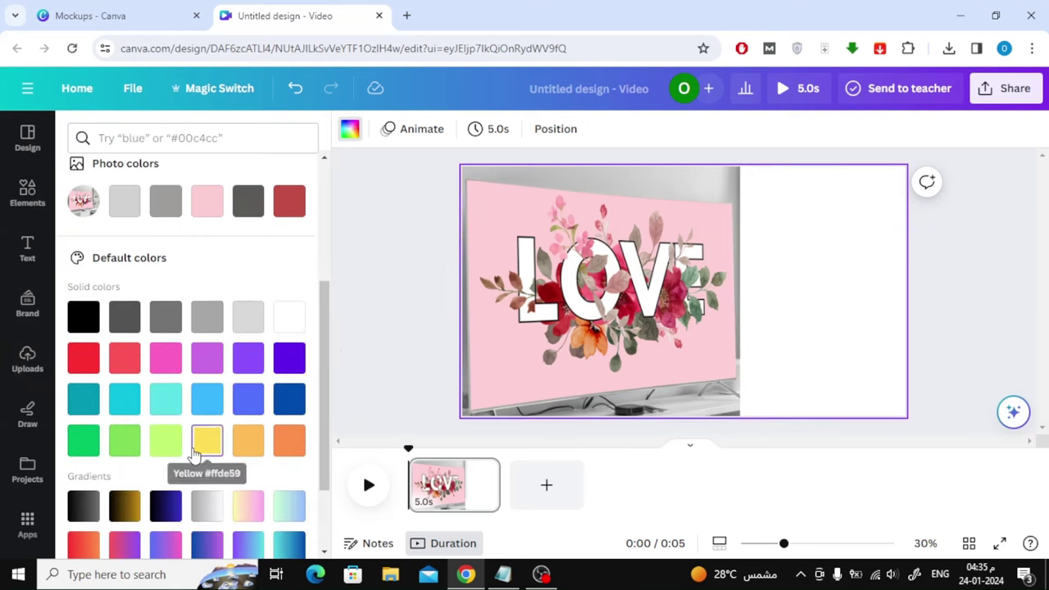
left_click(206, 442)
left_click(419, 229)
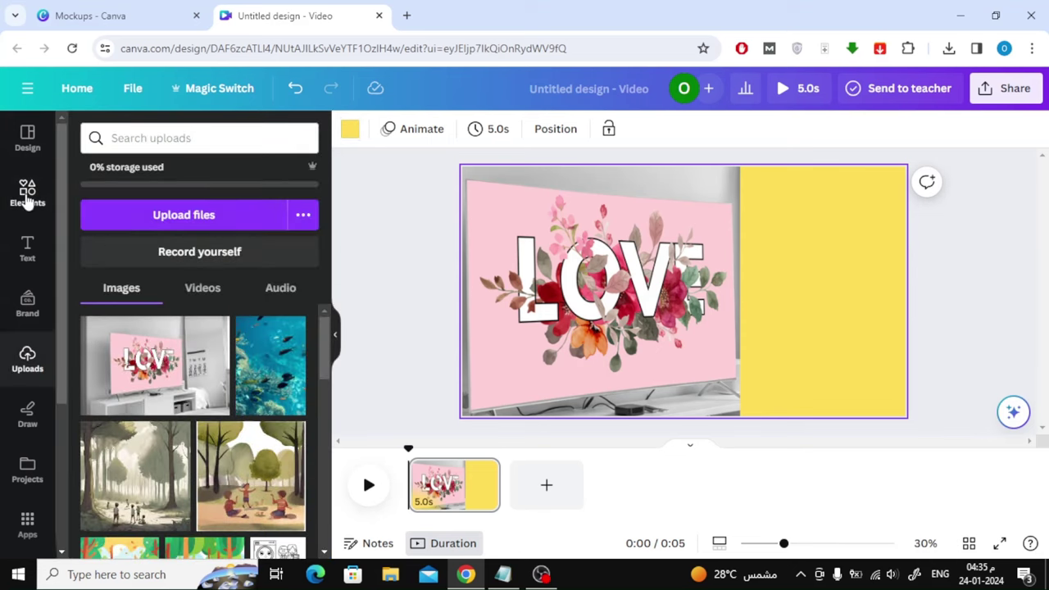
Add a yellow square, place it at the top-left, and tilt it along the slanted top edge
left_click(26, 196)
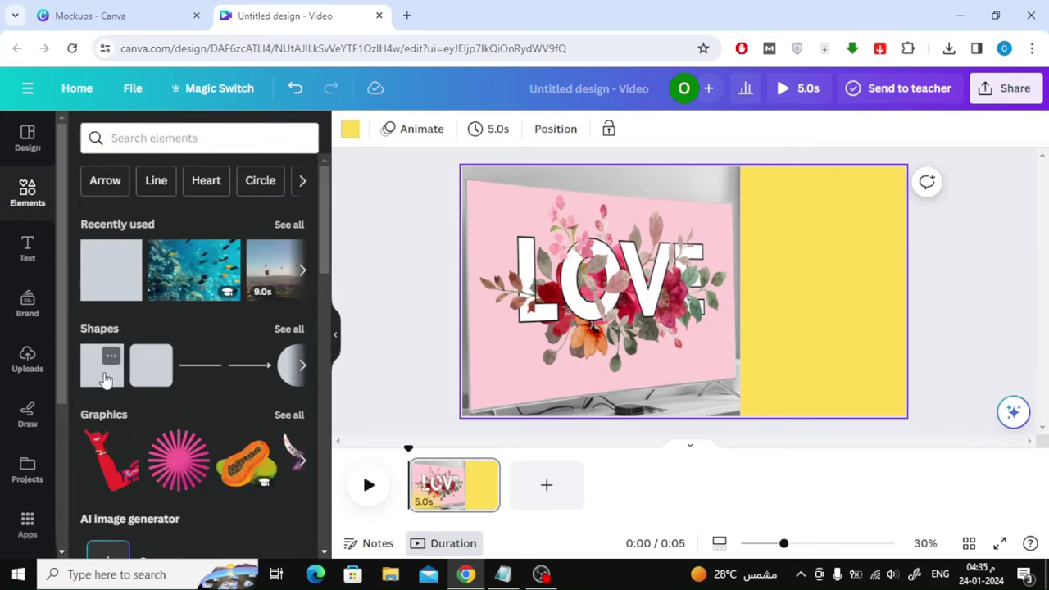
left_click(141, 377)
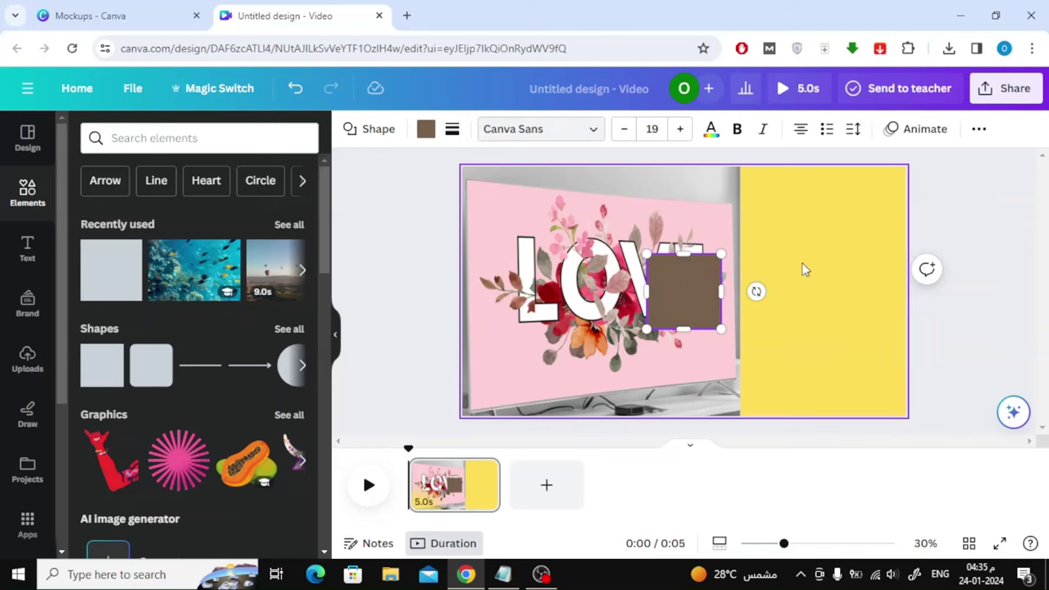
left_click(425, 134)
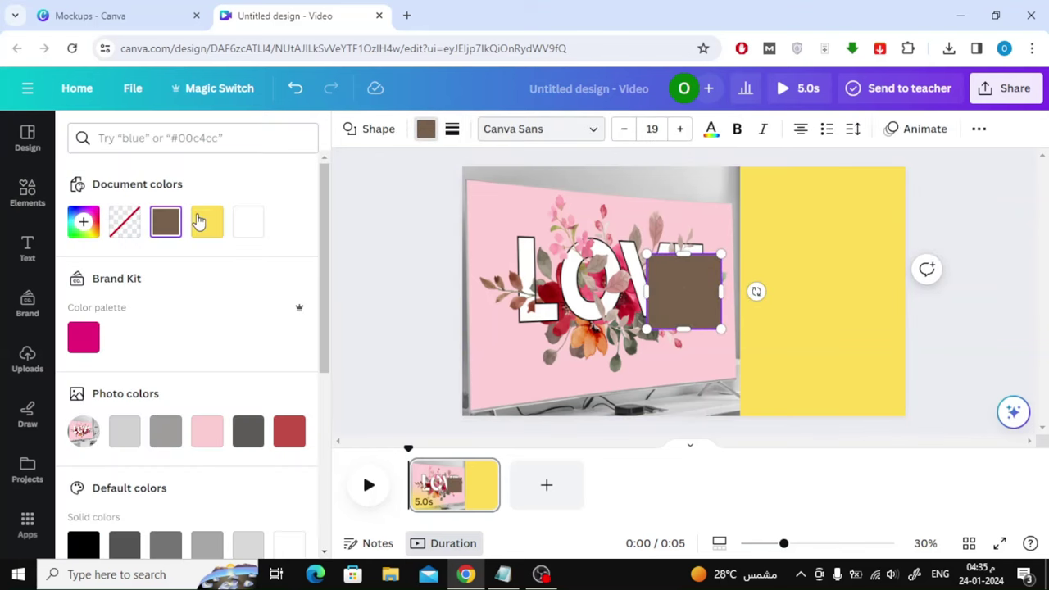
left_click(198, 221)
left_click(664, 271)
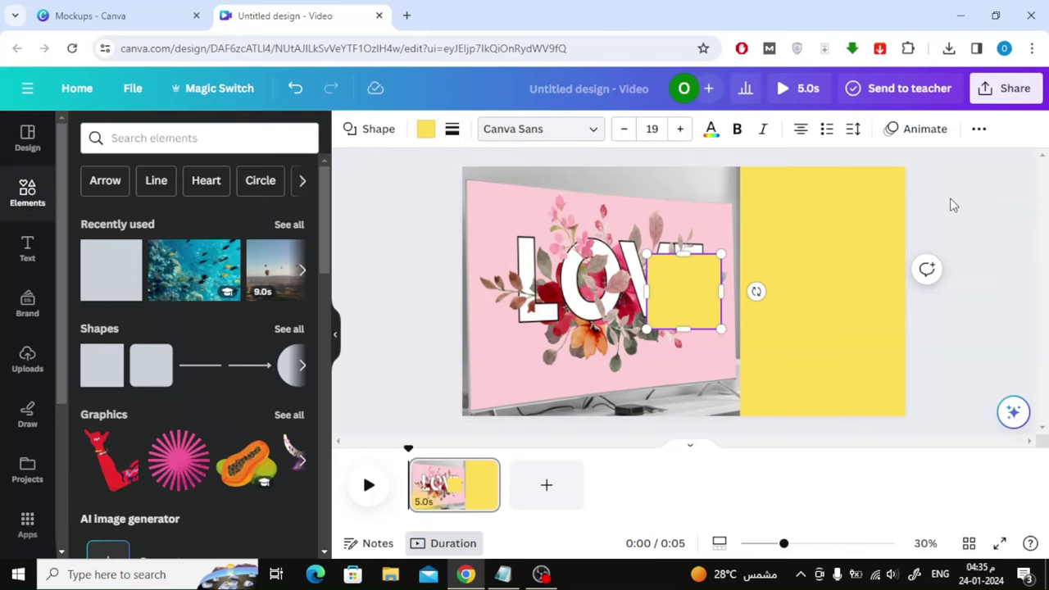
left_click(808, 232)
left_click_drag(679, 285, 740, 156)
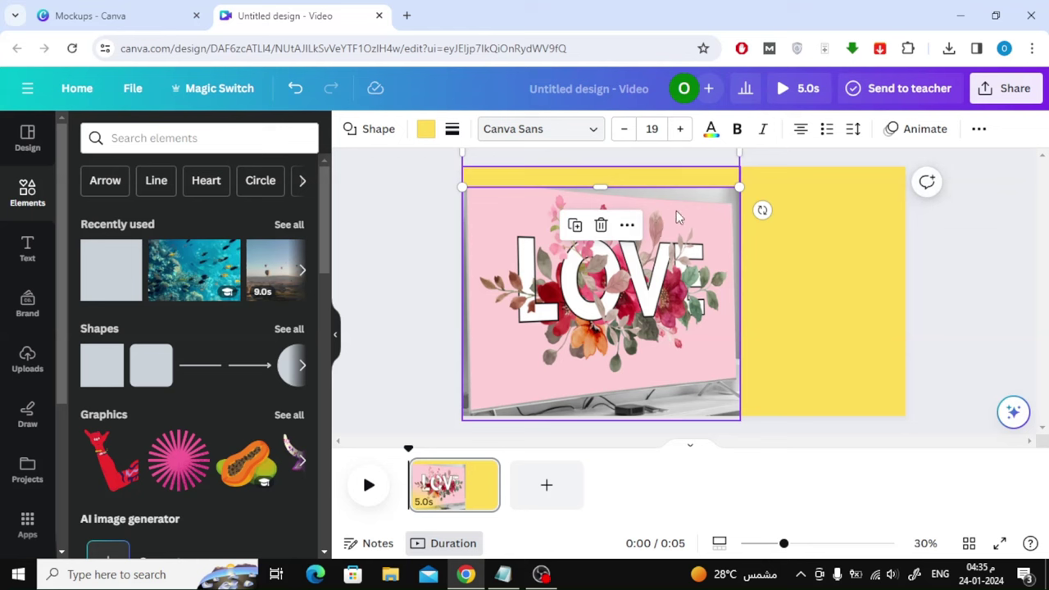
left_click_drag(762, 211, 768, 227)
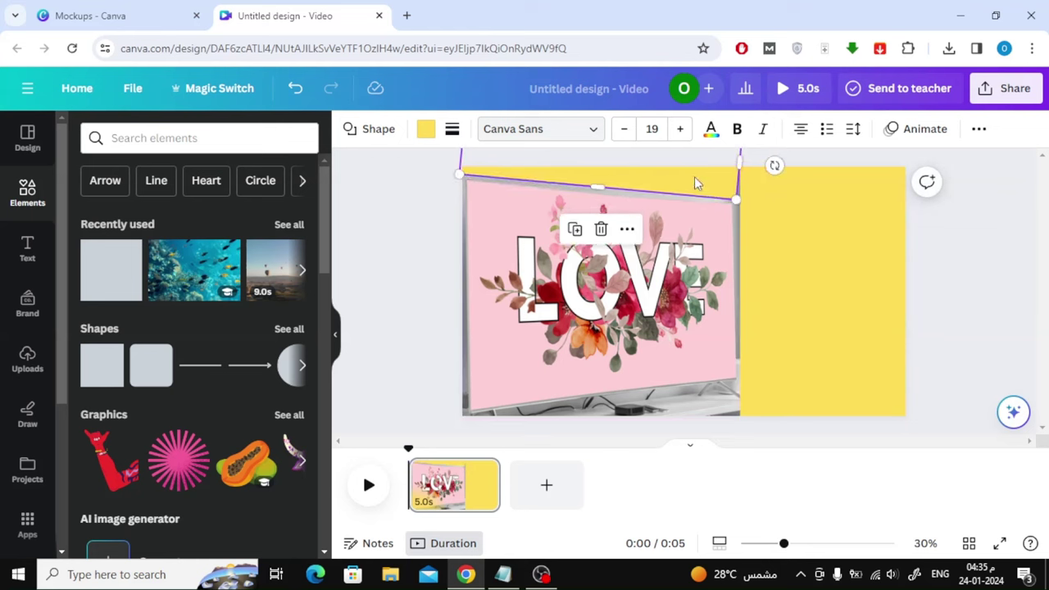
Duplicate the yellow bar, turn the copy vertical, and move it to the page's left edge
left_click(469, 154)
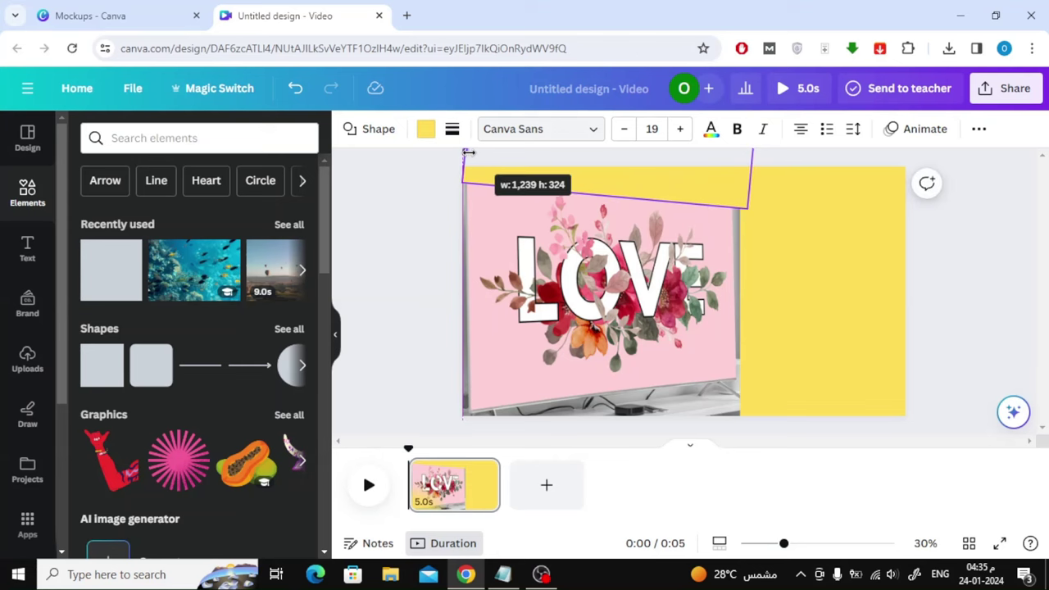
right_click(594, 236)
left_click(596, 219)
left_click_drag(634, 302, 810, 284)
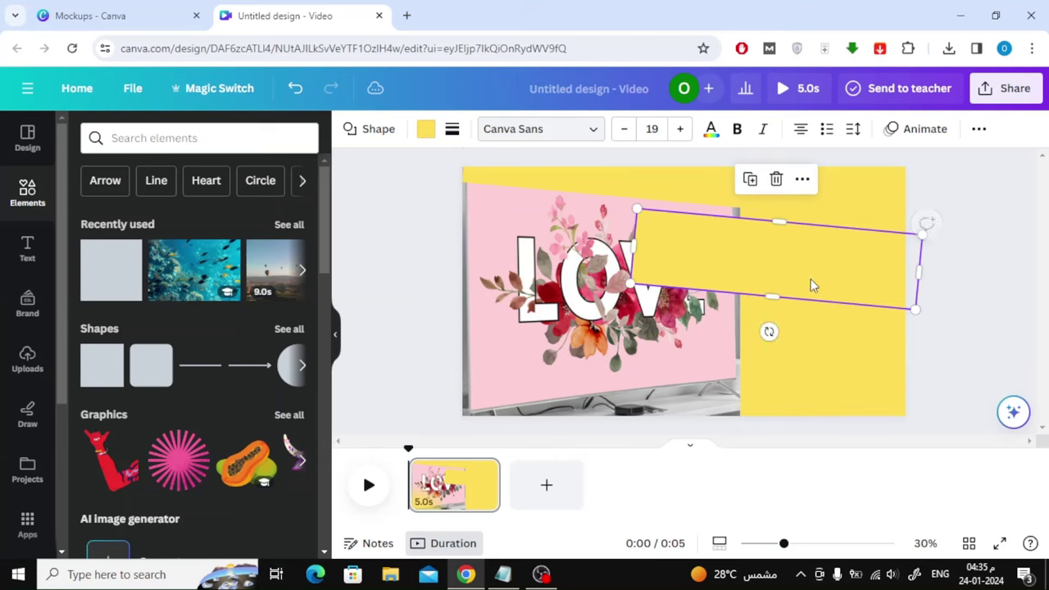
left_click_drag(765, 330, 495, 272)
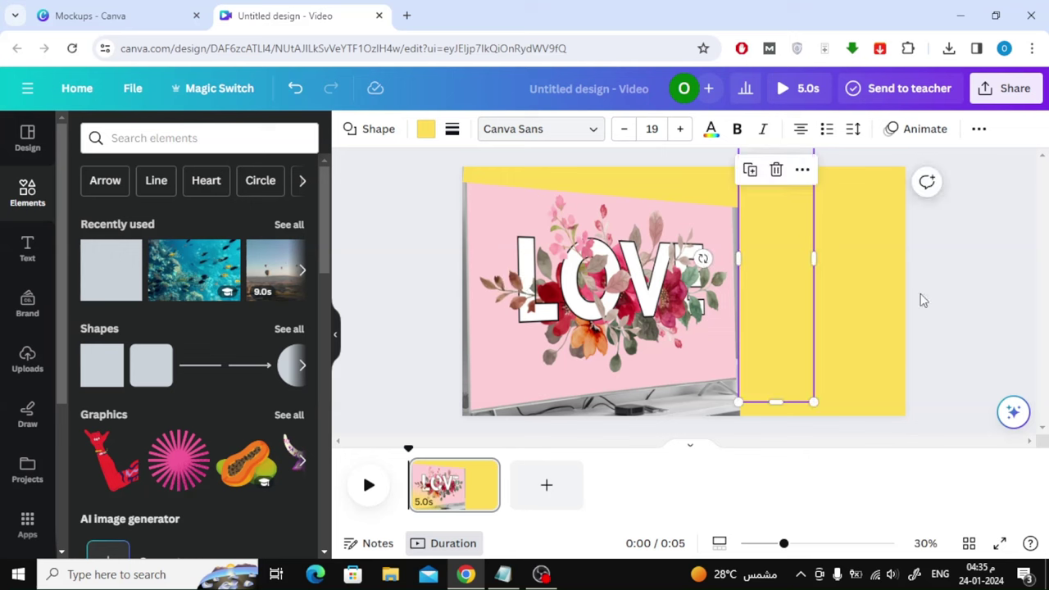
left_click_drag(791, 246, 785, 246)
left_click_drag(773, 291, 427, 241)
Move a tilted yellow strip over the mockup's grey bottom edge
scroll(428, 243, "down", 1)
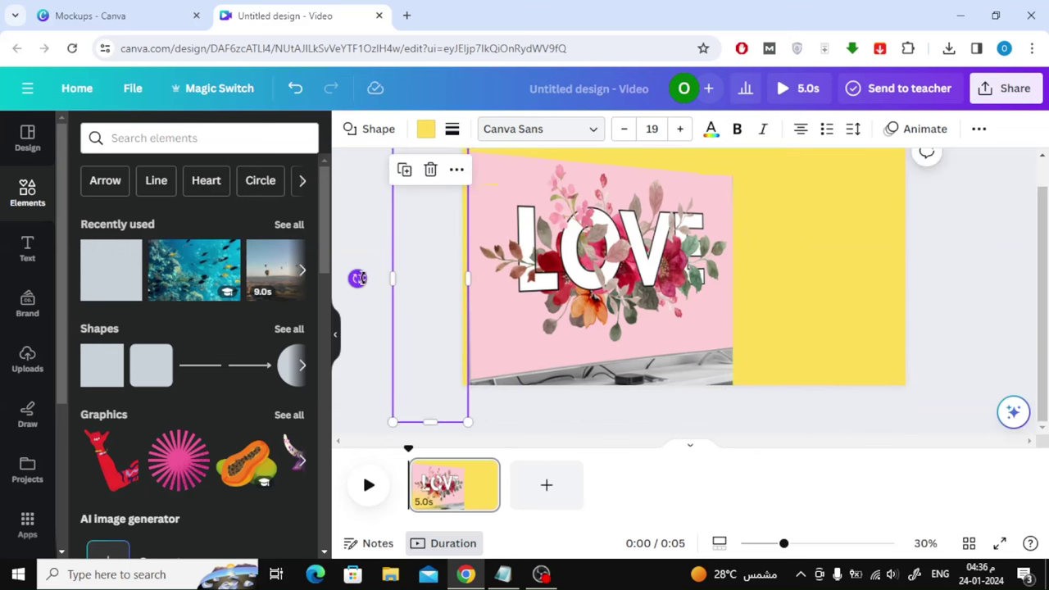
scroll(424, 262, "up", 1)
left_click(424, 265)
left_click(454, 262)
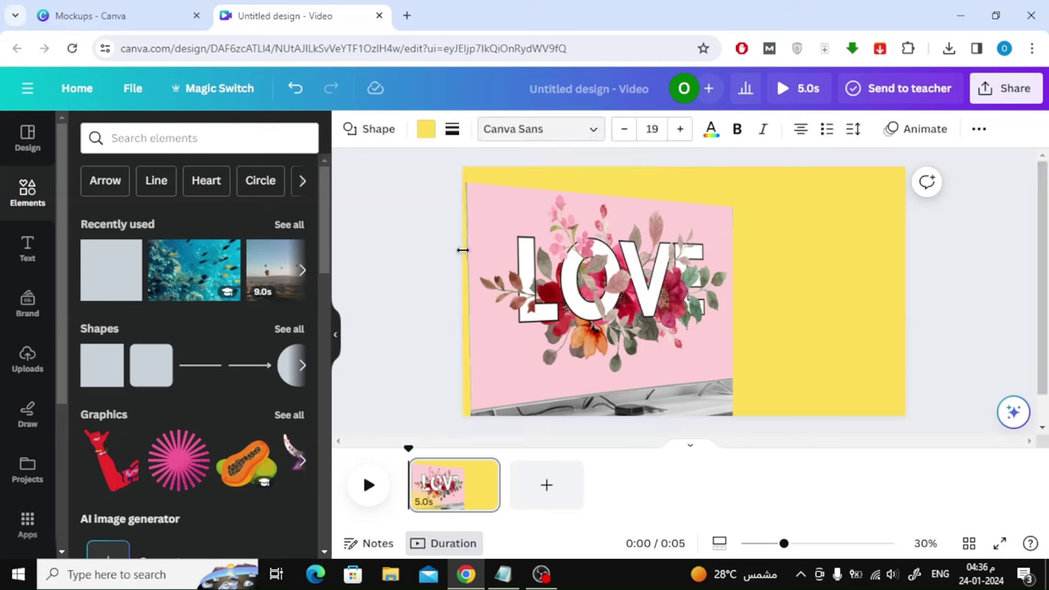
left_click_drag(639, 186, 545, 356)
Download the design as a 1,920 × 1,080 PNG file
left_click(932, 280)
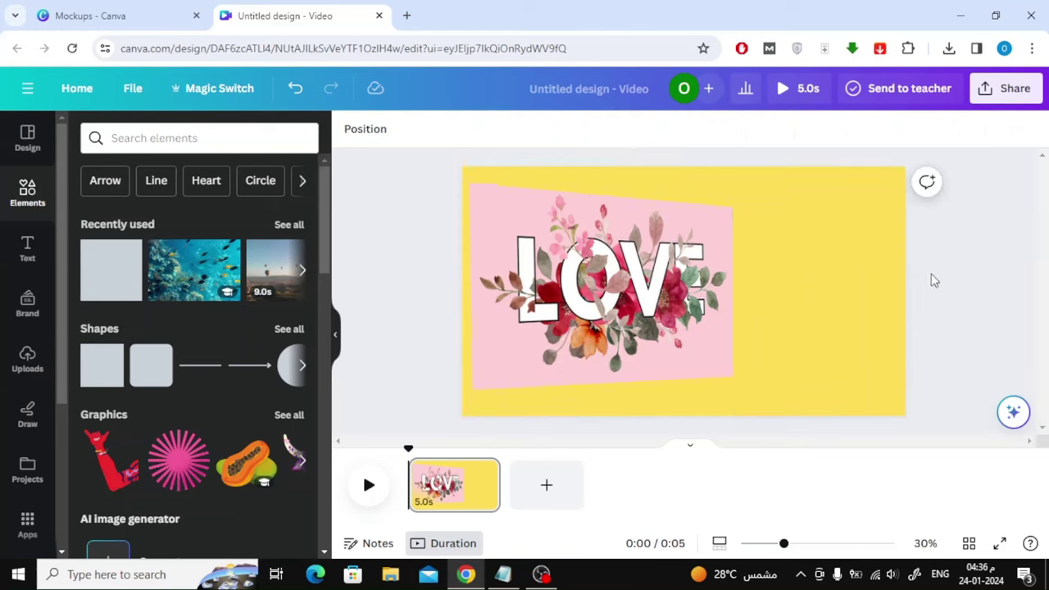
left_click(1010, 90)
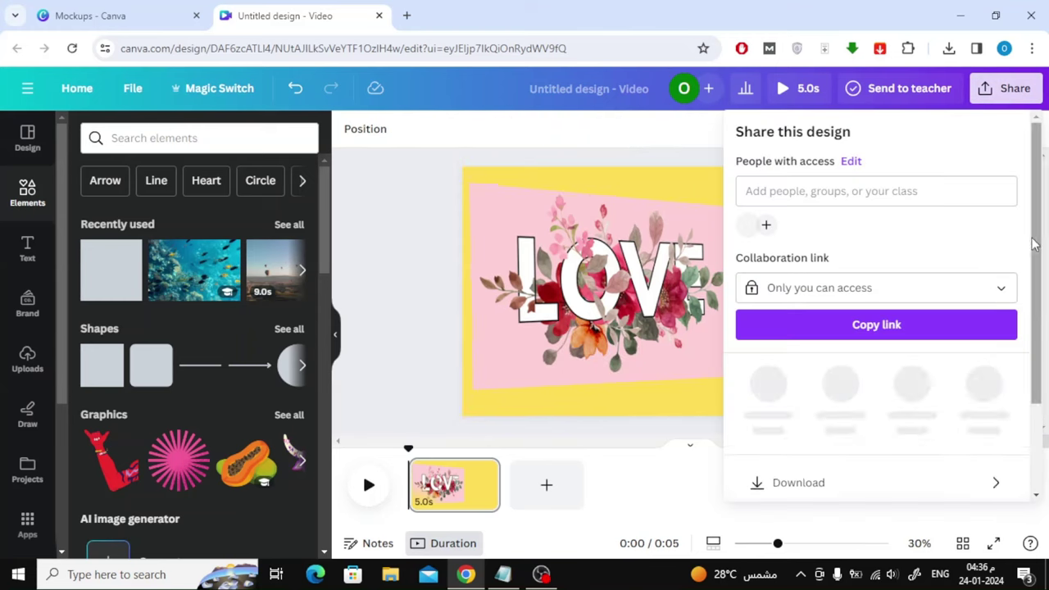
left_click(898, 474)
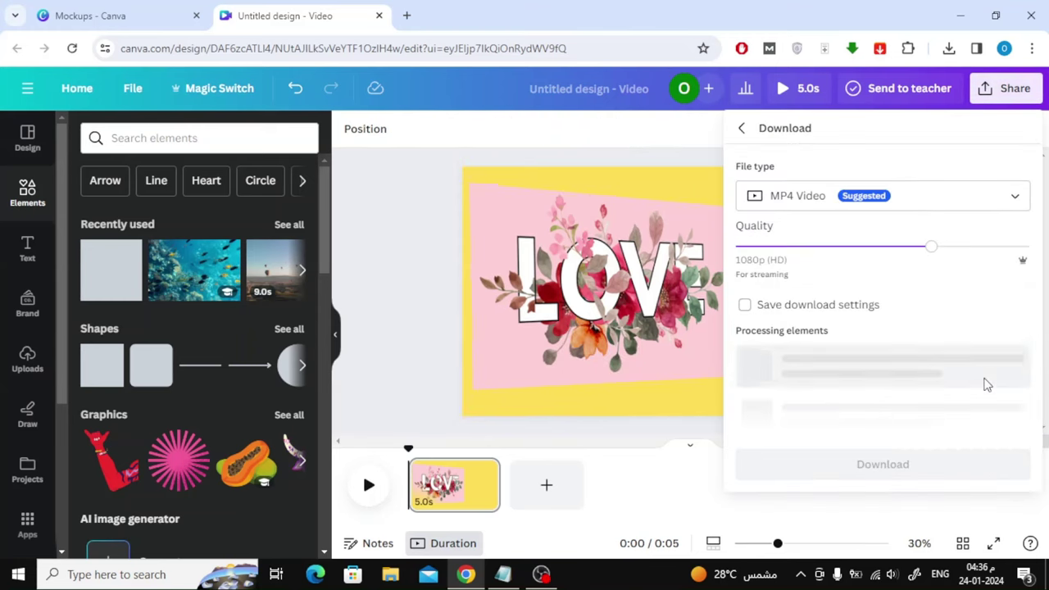
left_click(919, 201)
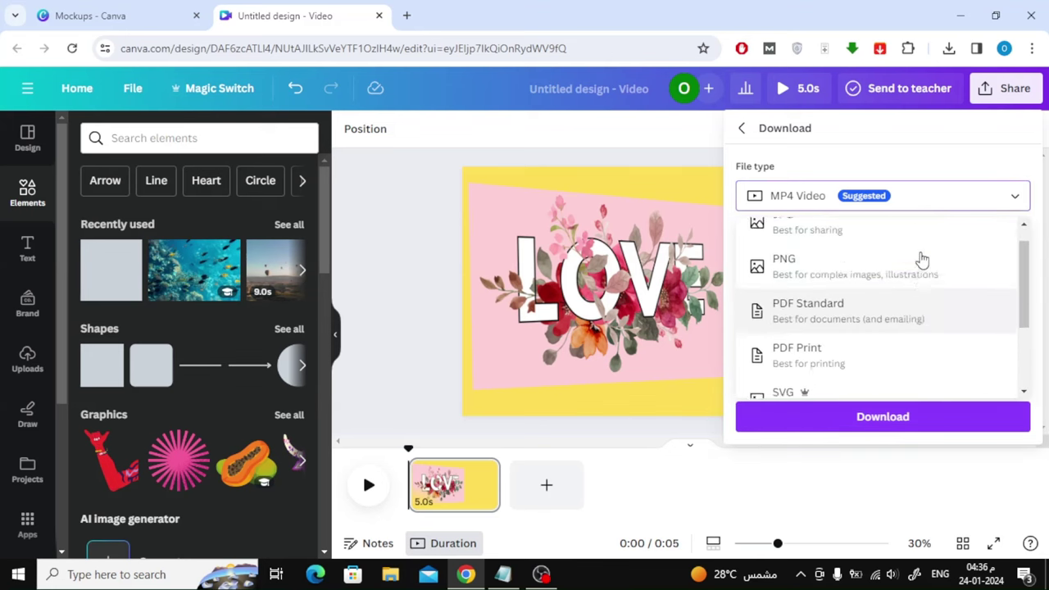
left_click(895, 292)
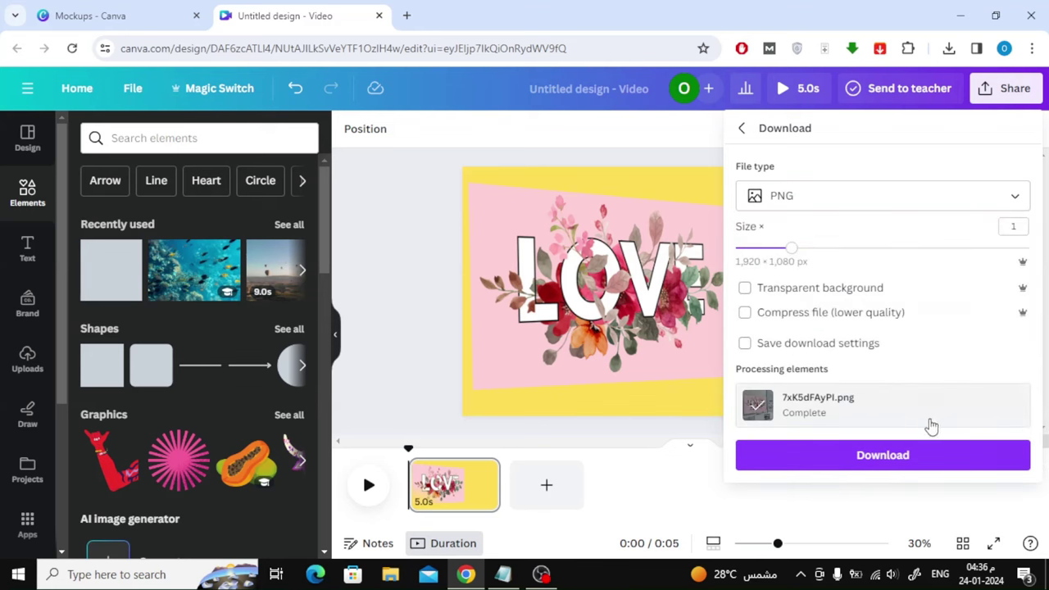
left_click(955, 459)
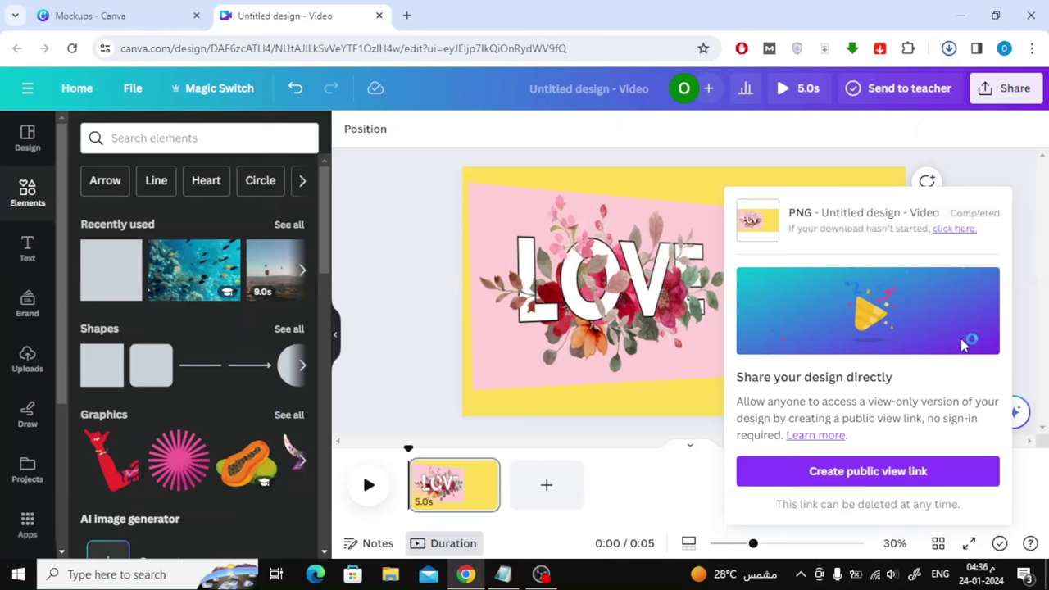
Upload the exported PNG file 'Untitled design (10)' to Canva
left_click(373, 276)
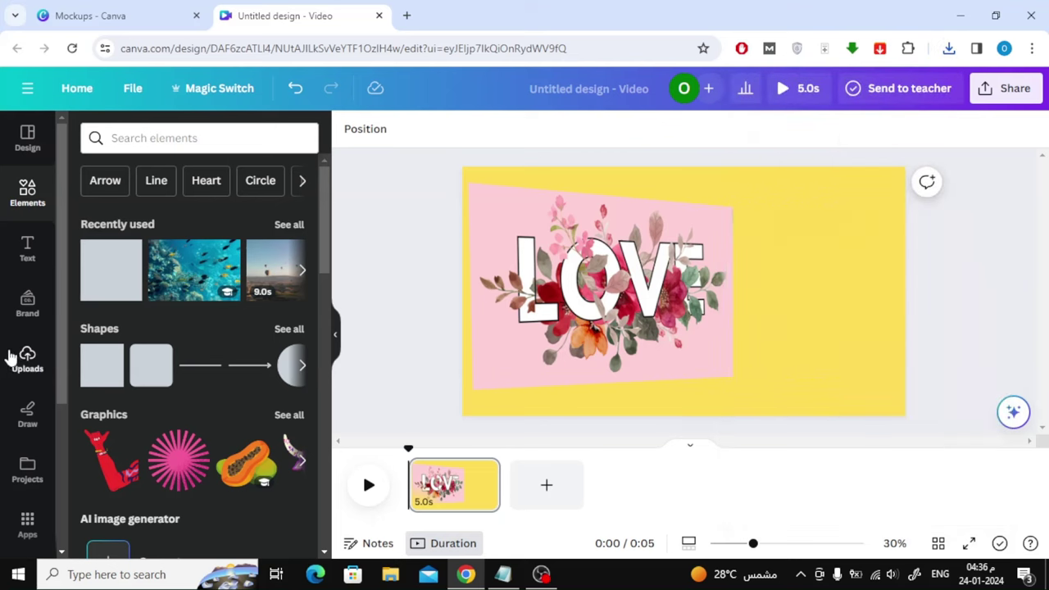
left_click(139, 218)
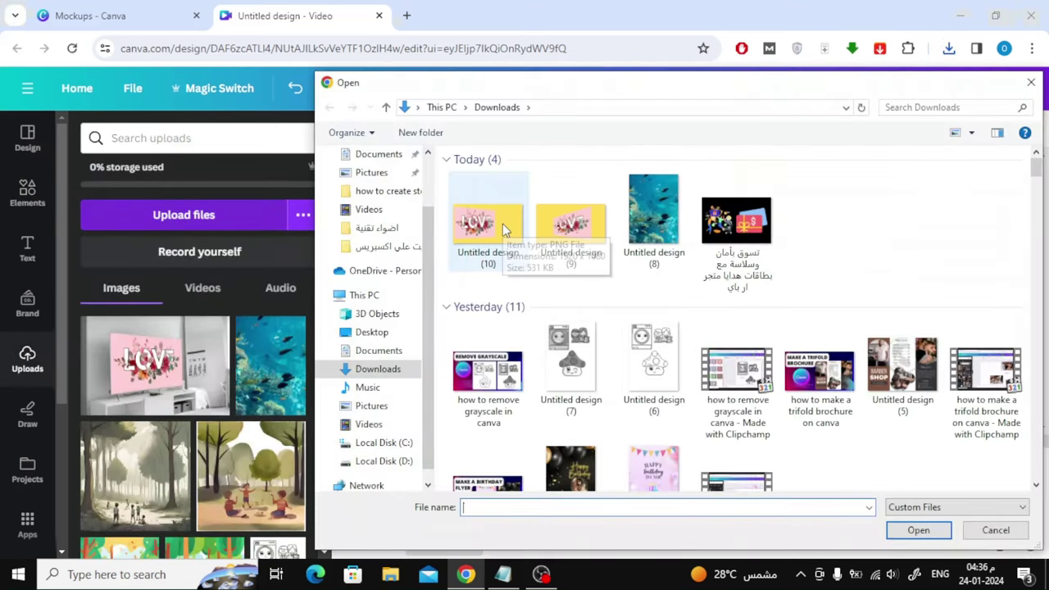
left_click(503, 224)
left_click(897, 531)
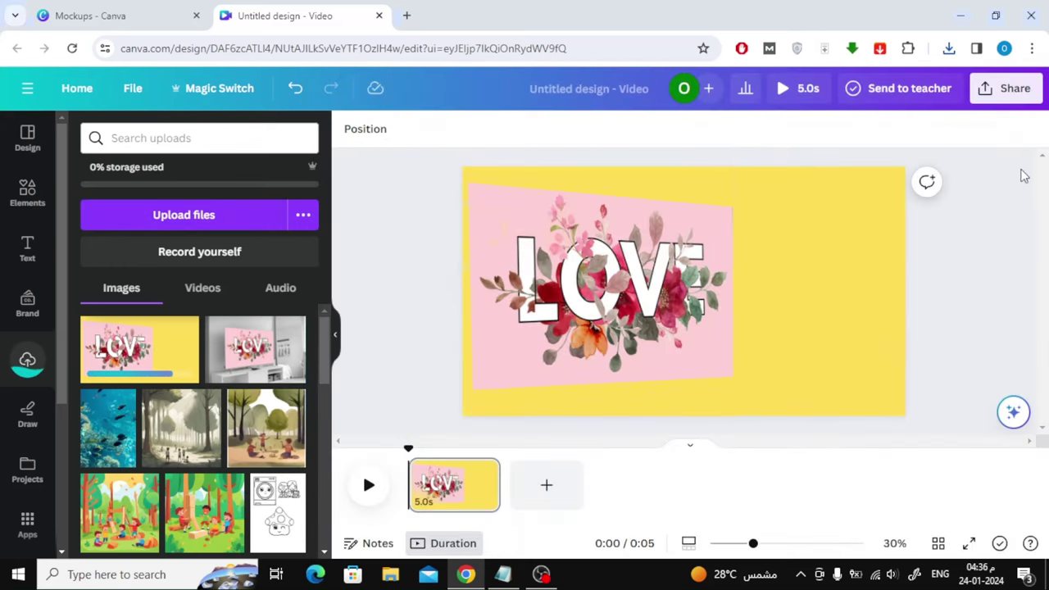
Delete all elements on the page, including the leftover yellow shape, and make the background black
left_click_drag(988, 174, 423, 363)
key("Delete")
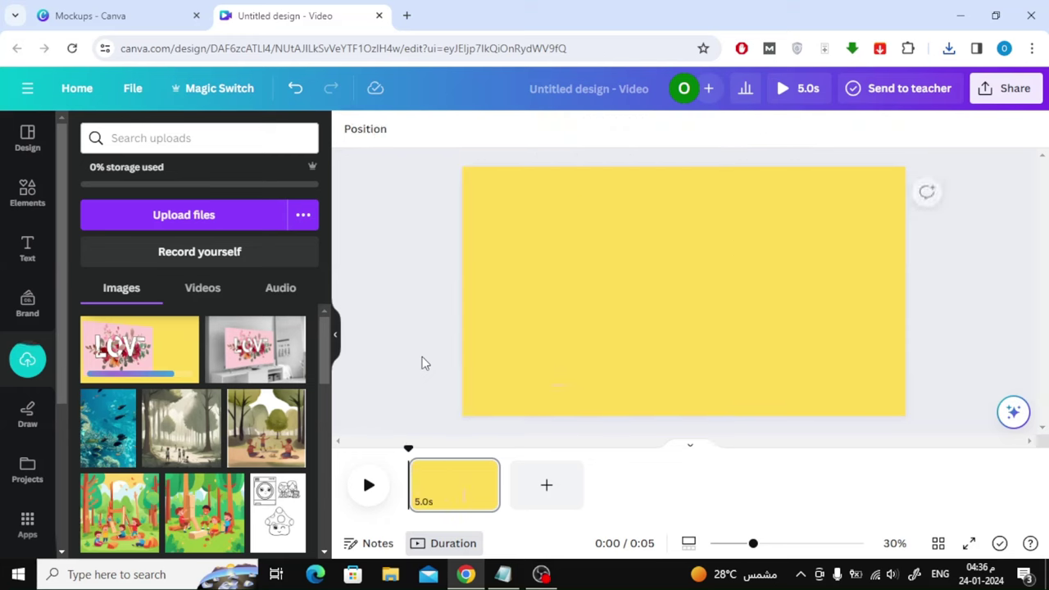
left_click(548, 298)
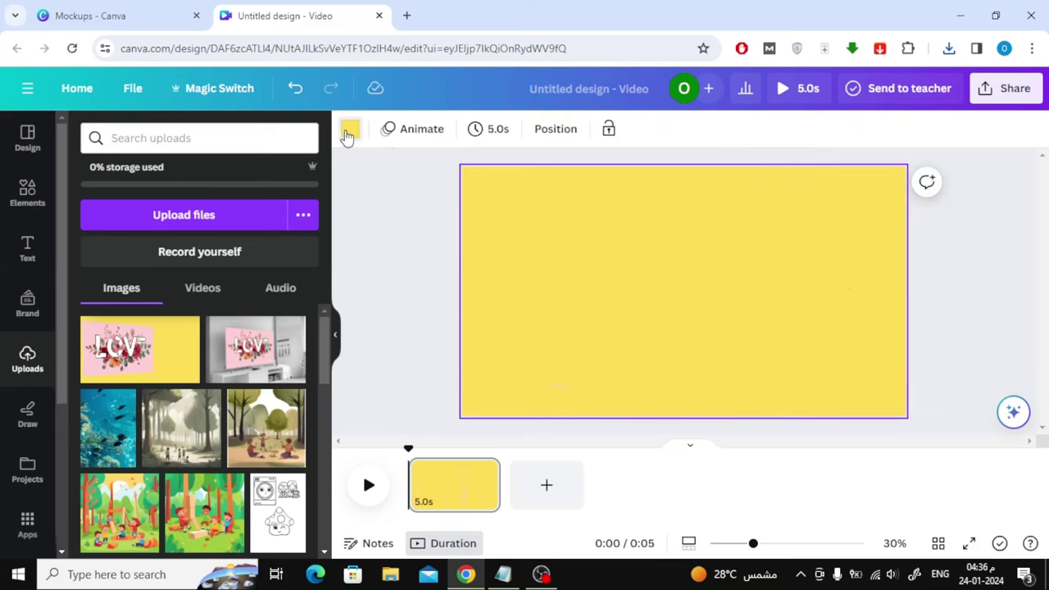
left_click(350, 129)
left_click(83, 454)
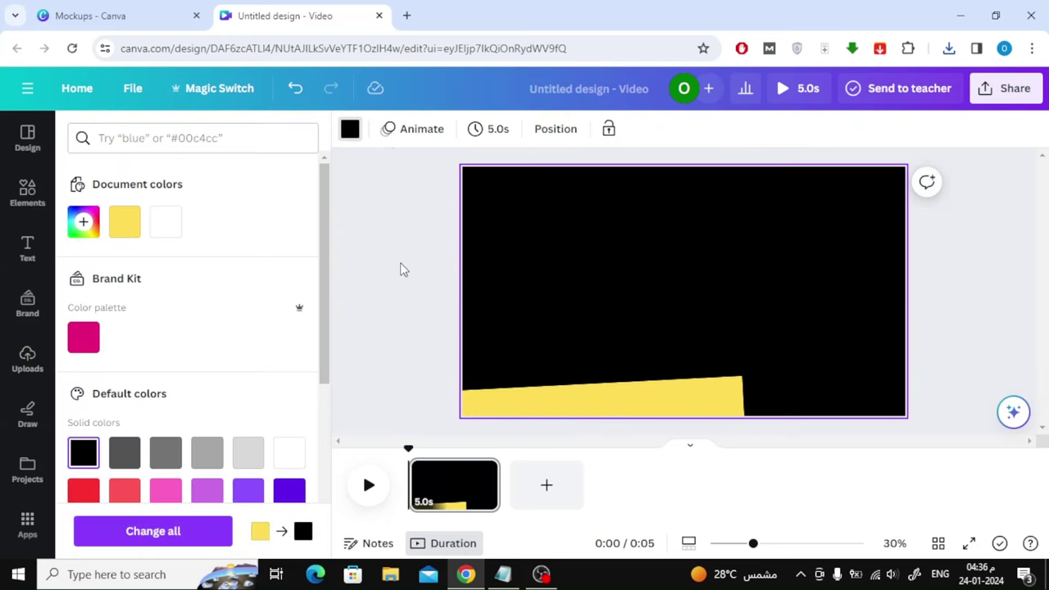
left_click(630, 391)
key("Delete")
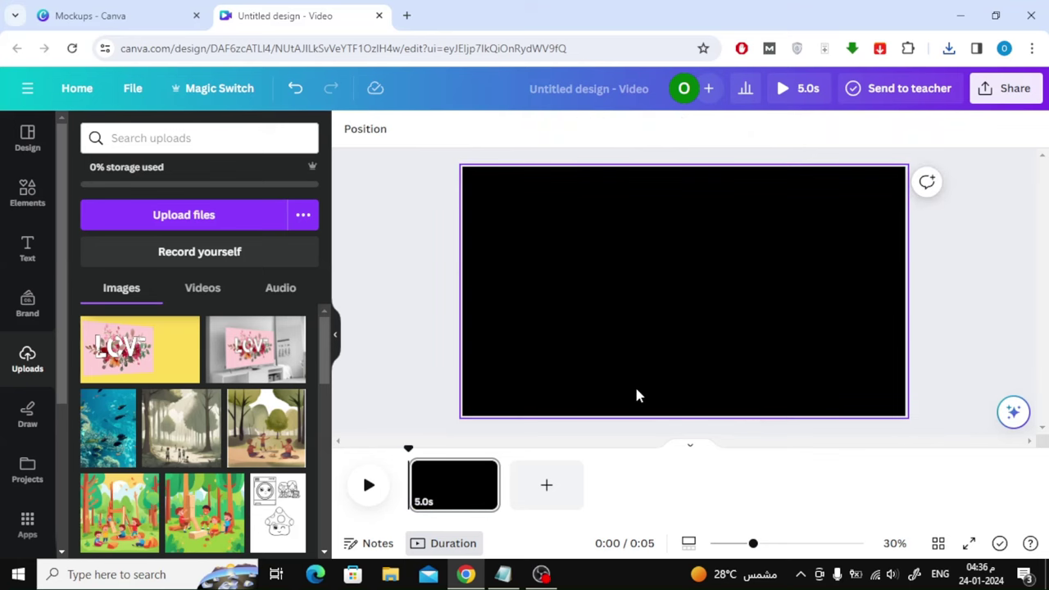
Add the uploaded LOVE image, remove its yellow background with BG Remover, and delete the extra copy
left_click(169, 362)
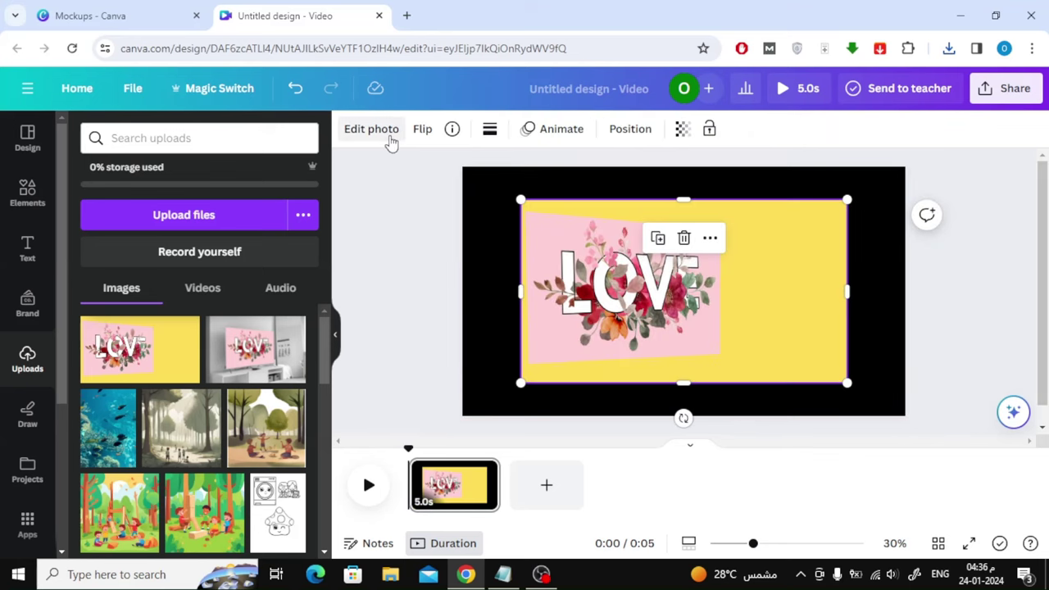
left_click(103, 340)
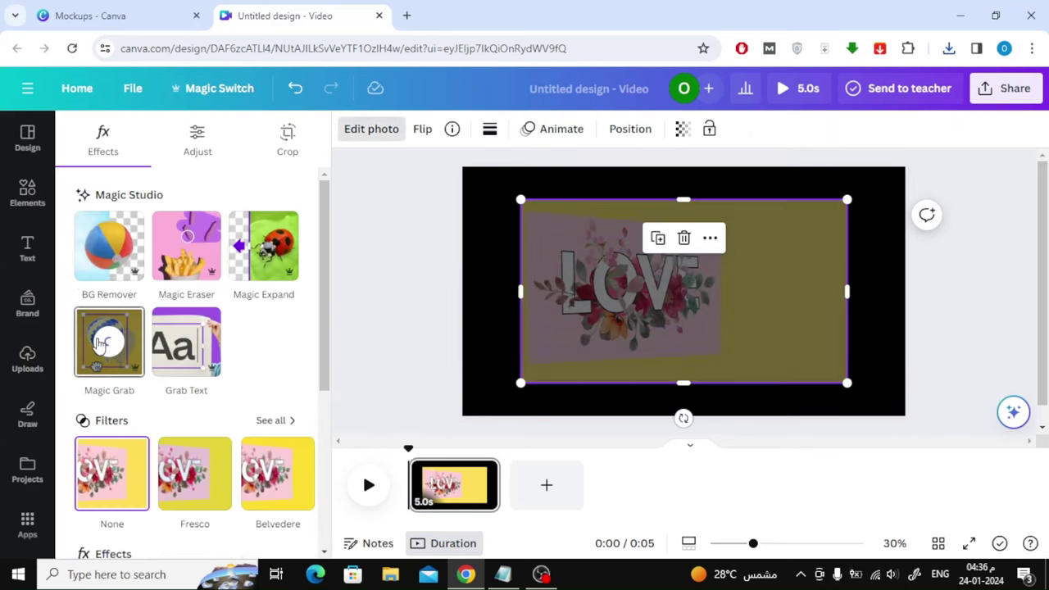
left_click(96, 269)
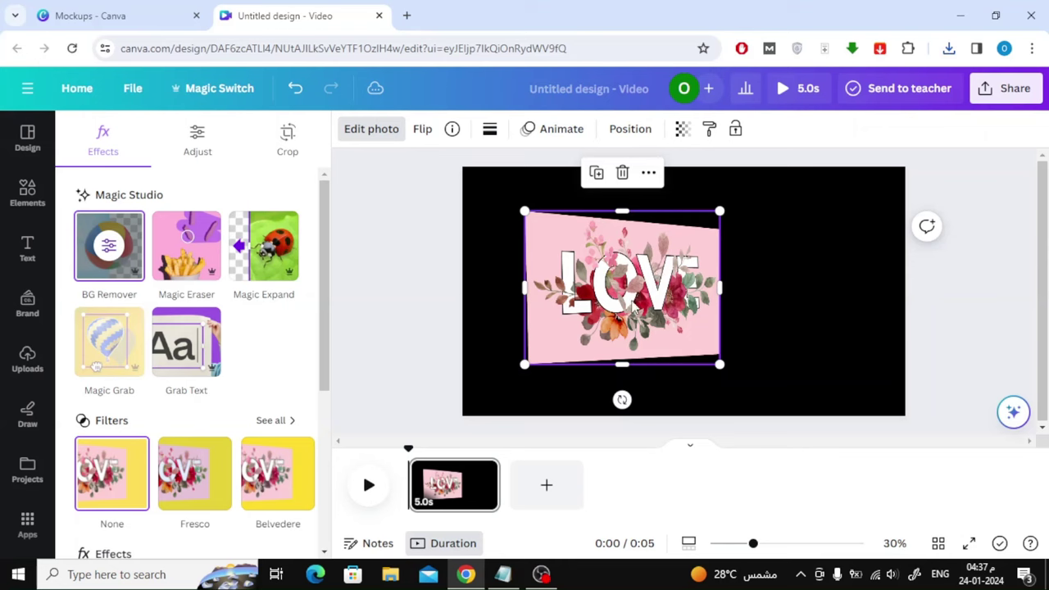
left_click_drag(618, 246, 727, 234)
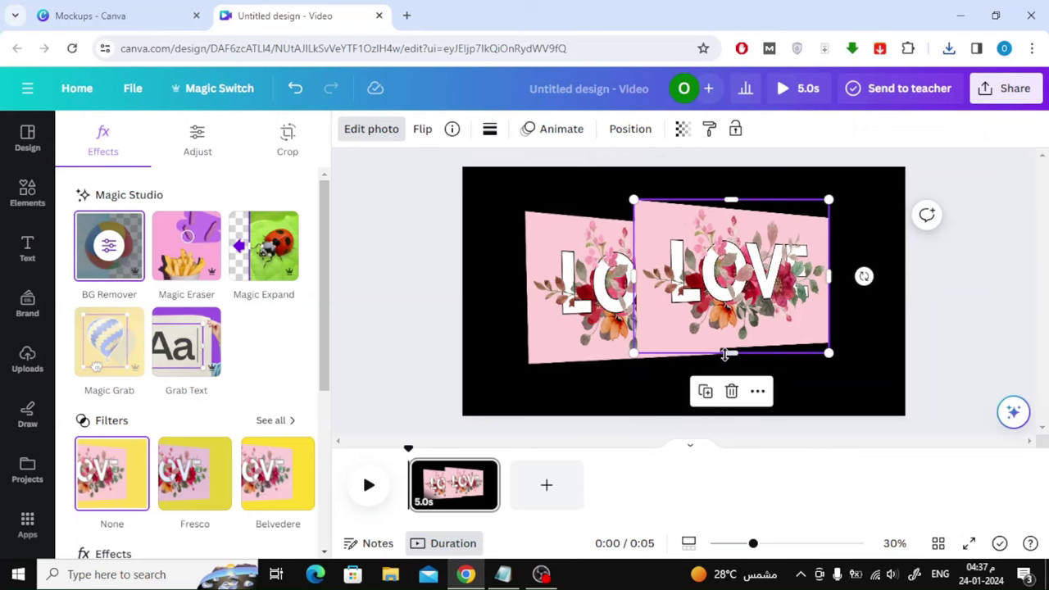
left_click(730, 391)
Resize the cut-out LOVE panel smaller at the top-left, then add the flat pink LOVE image
left_click_drag(629, 300, 663, 292)
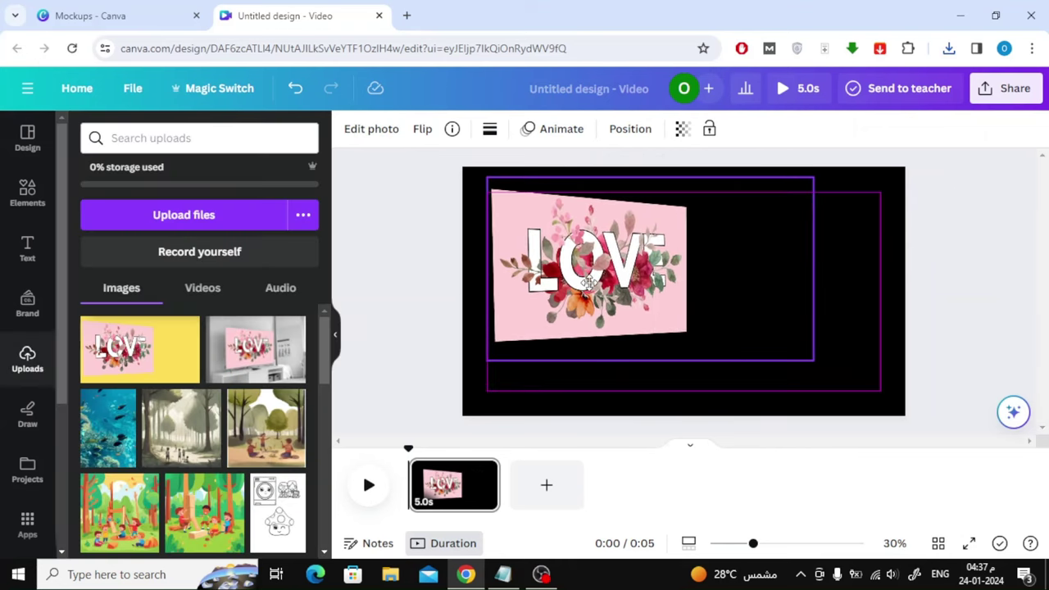
left_click_drag(588, 283, 590, 282)
left_click_drag(815, 361, 995, 445)
left_click_drag(856, 332, 831, 311)
left_click(364, 230)
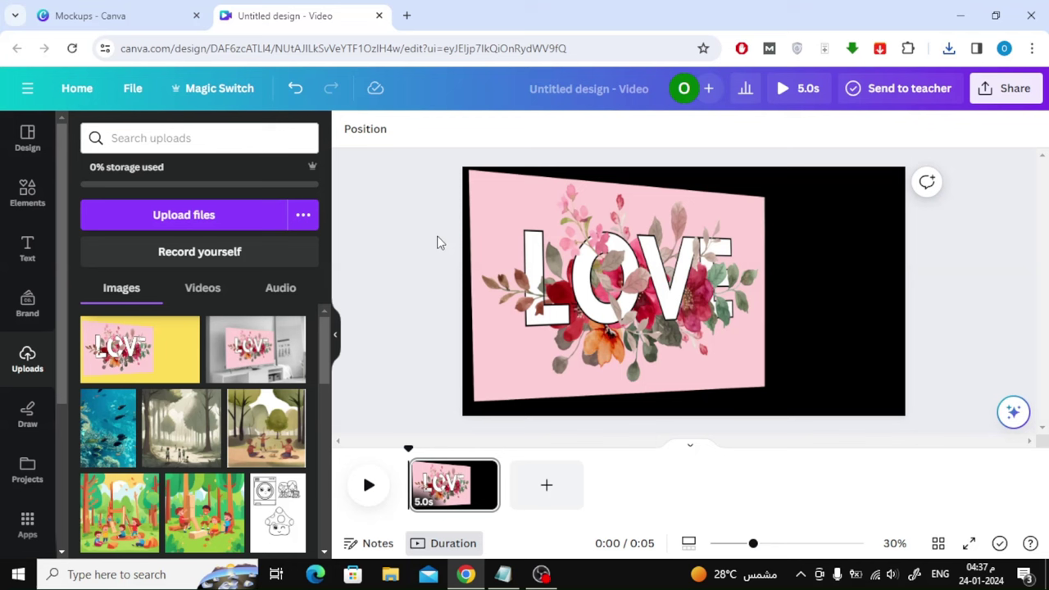
left_click(705, 252)
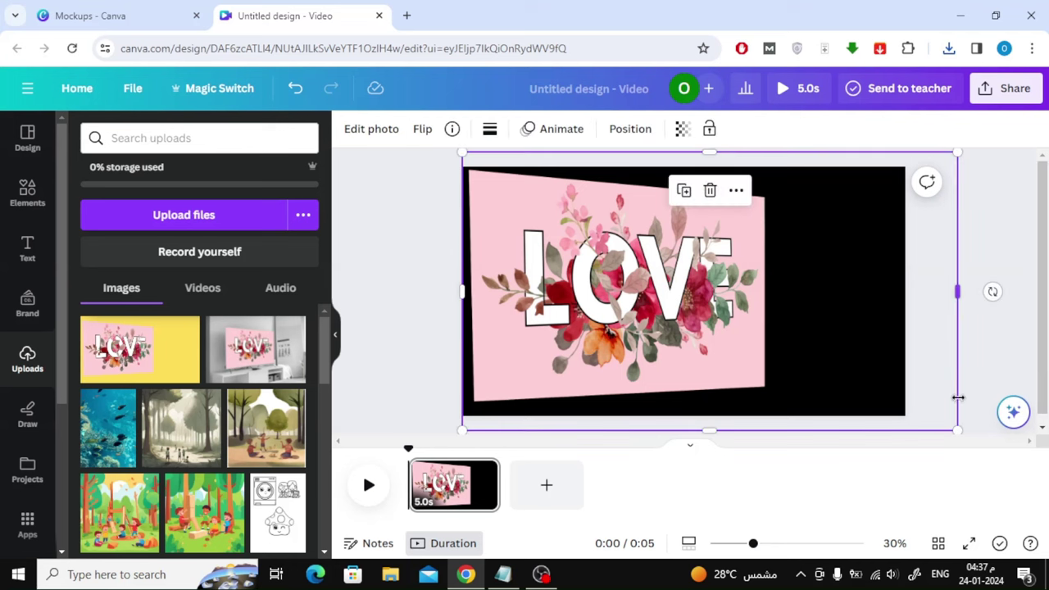
left_click_drag(964, 441, 811, 349)
scroll(181, 398, "down", 10)
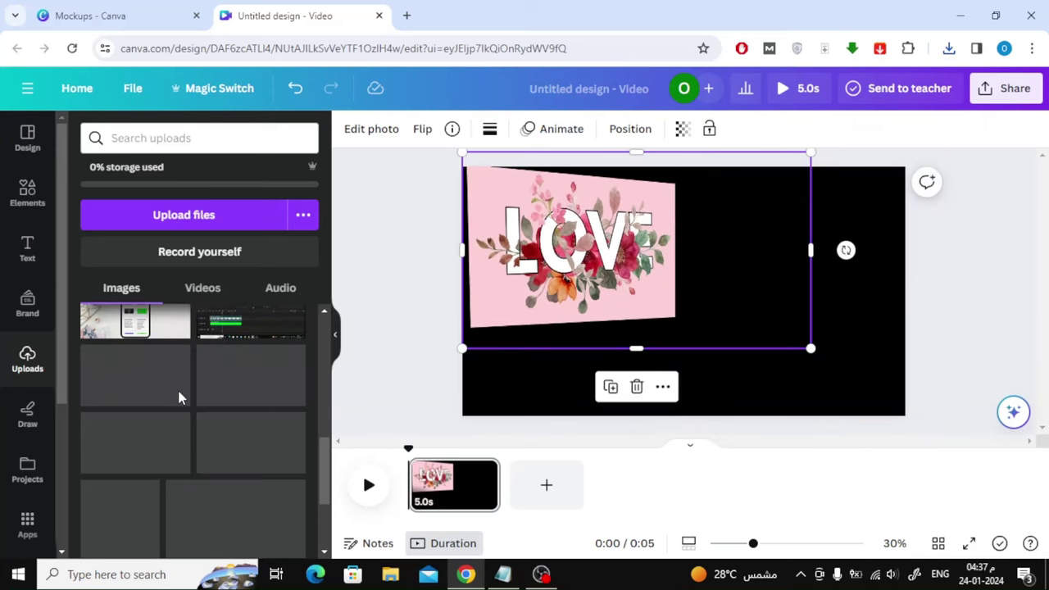
left_click(250, 375)
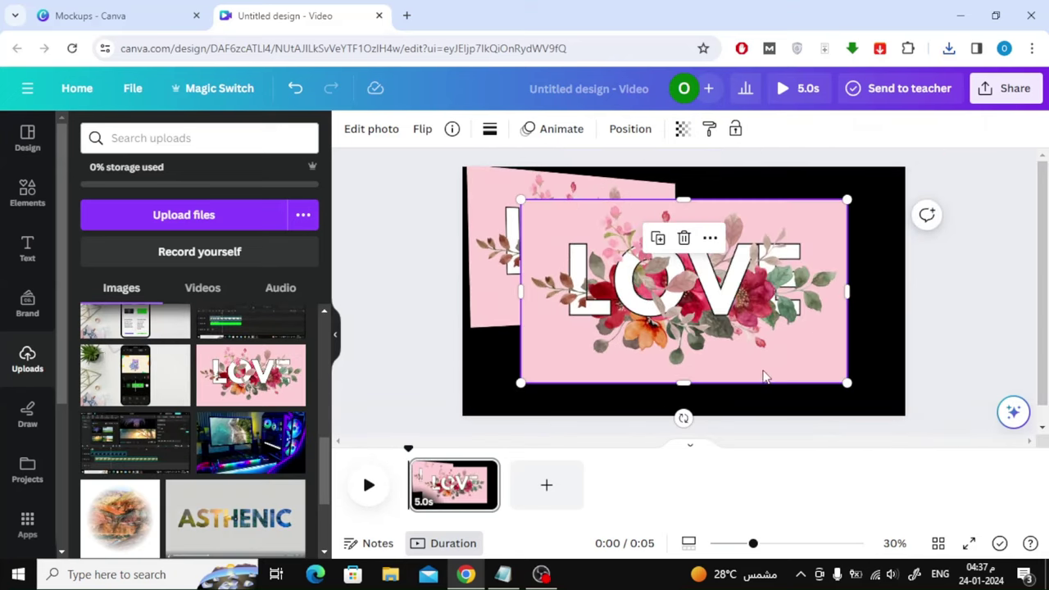